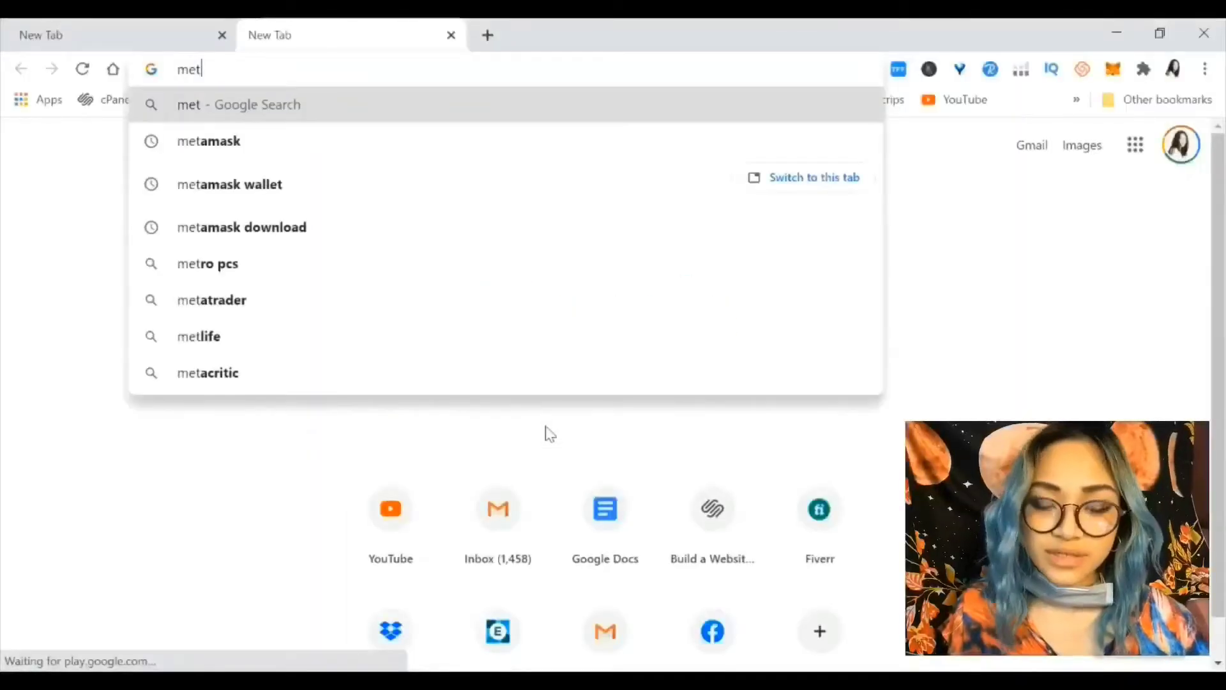
# Search Google for 'metamask' from the new tab's address bar
pyautogui.write('a')
pyautogui.write('mas')
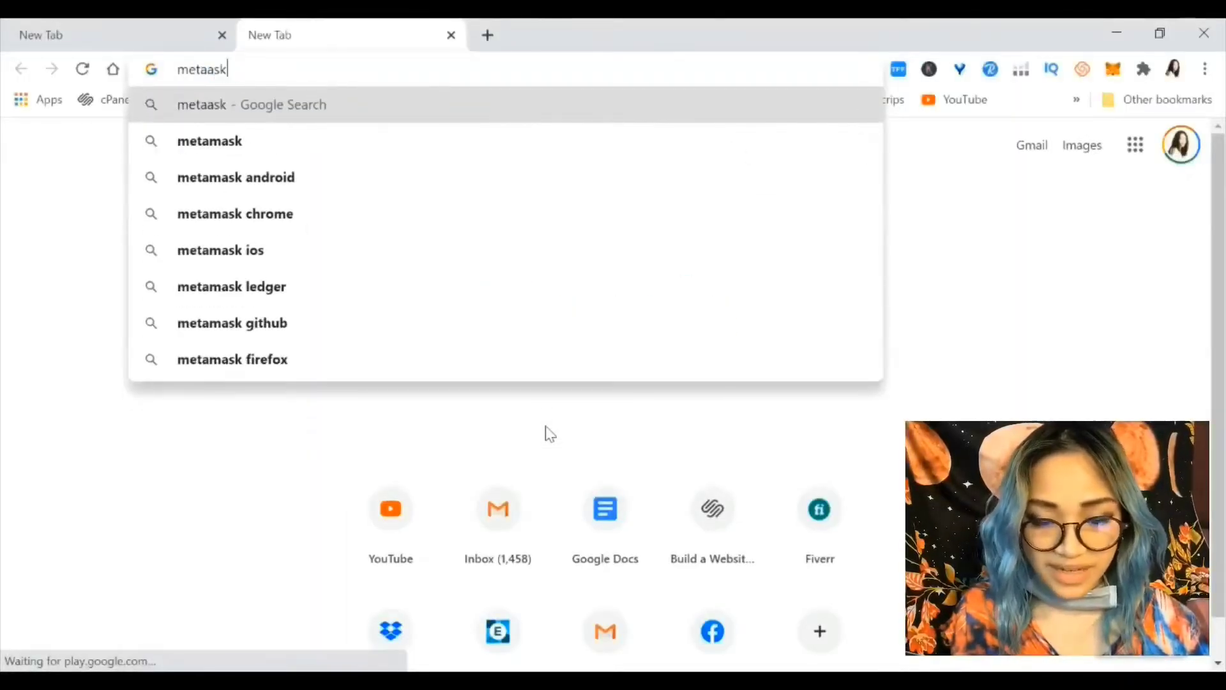
pyautogui.write('k')
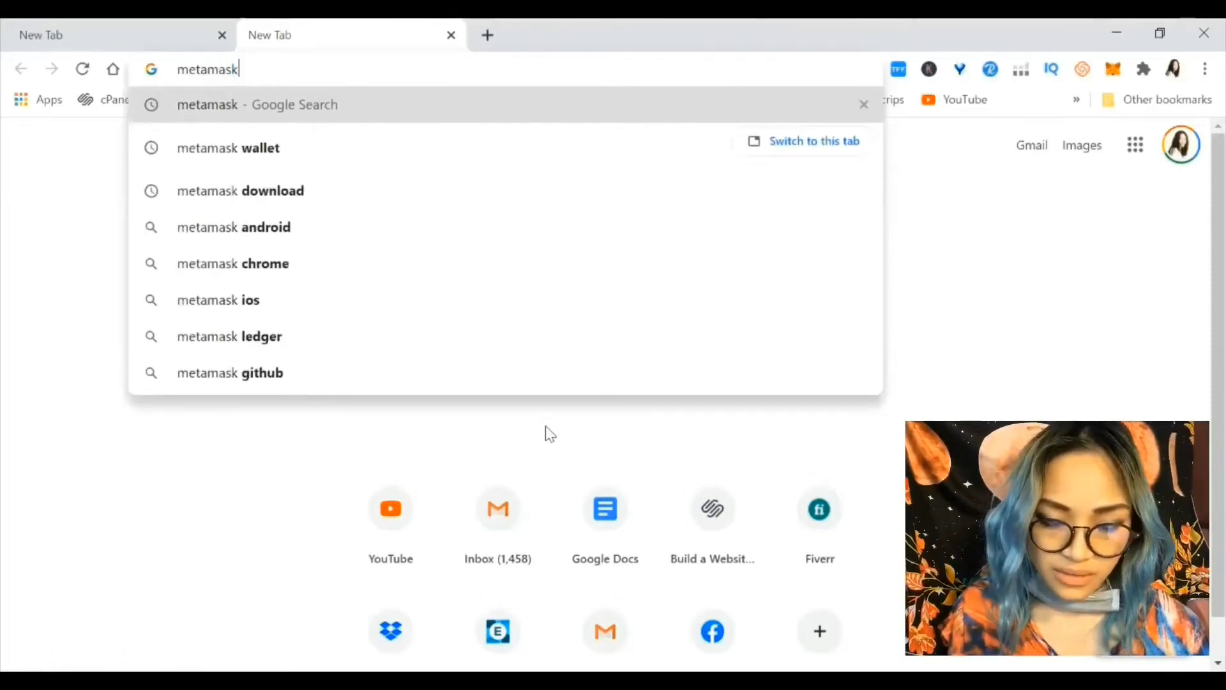
pyautogui.press('Return')
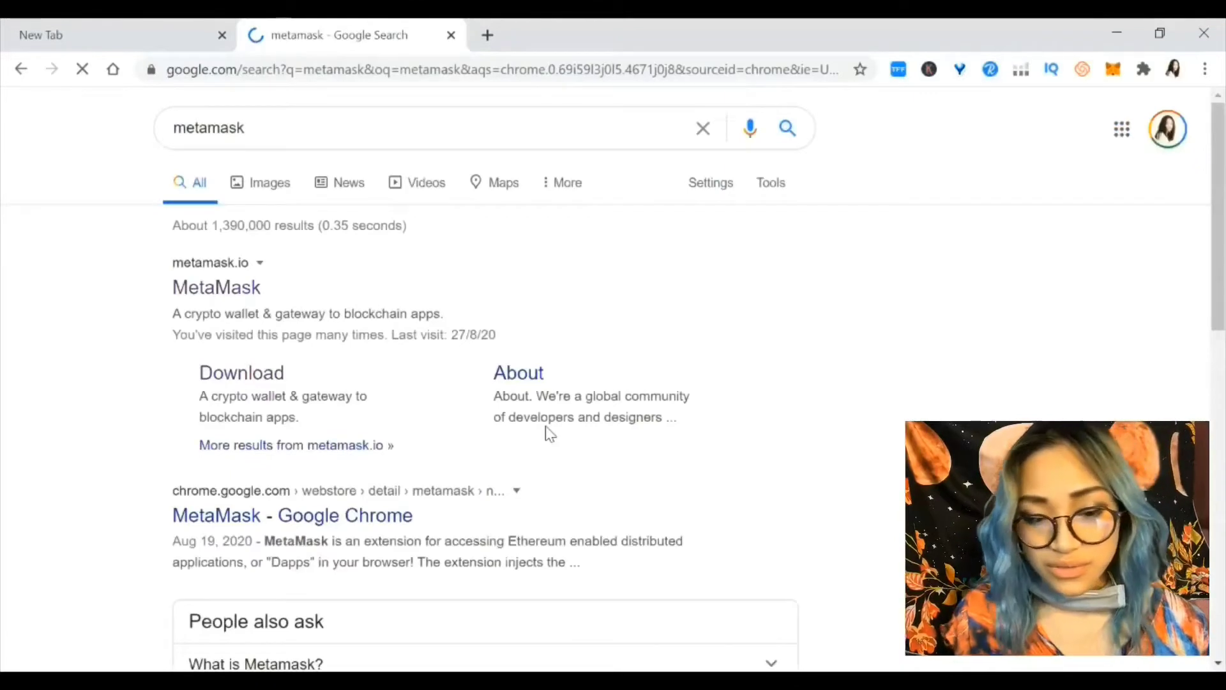
# Go to metamask.io's download page and check the installed wallet popup, reaching Install MetaMask for Chrome
pyautogui.click(198, 291)
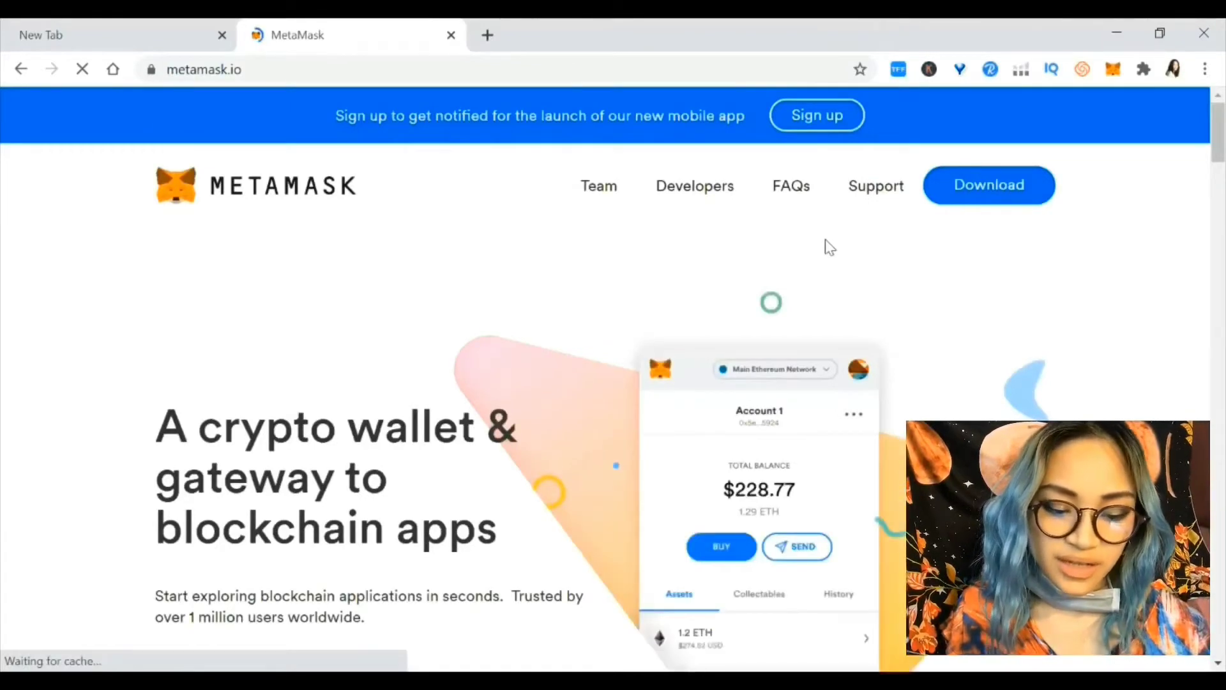
pyautogui.click(1007, 189)
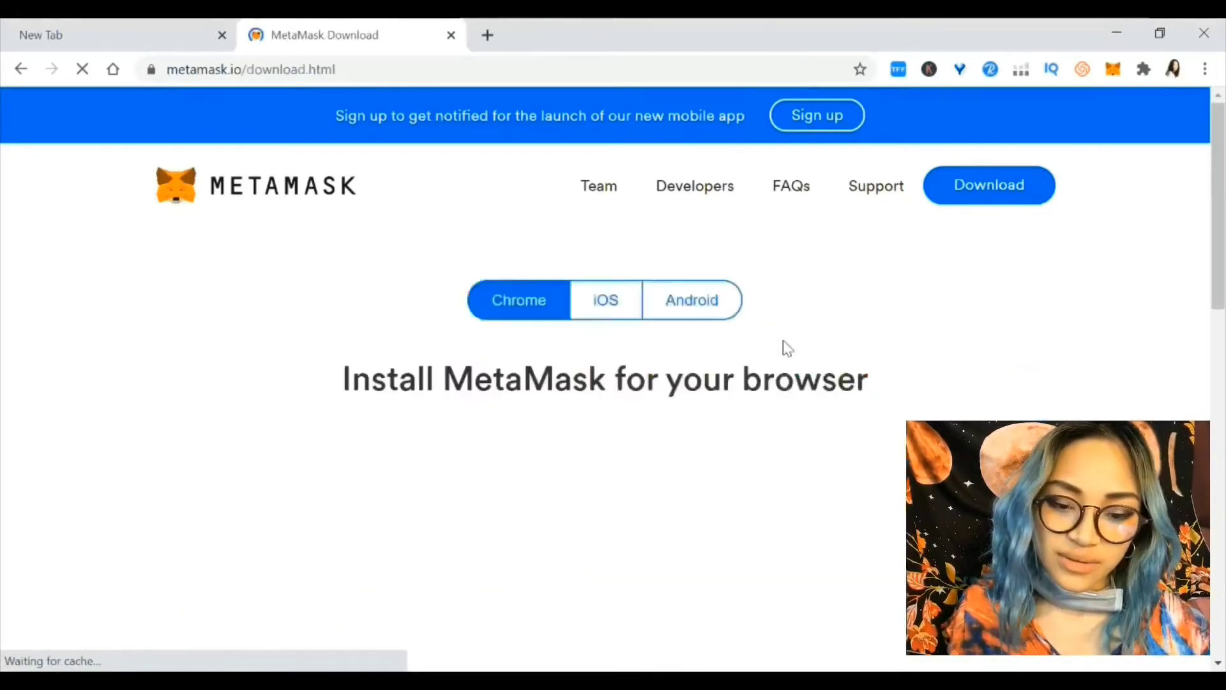
pyautogui.click(1113, 74)
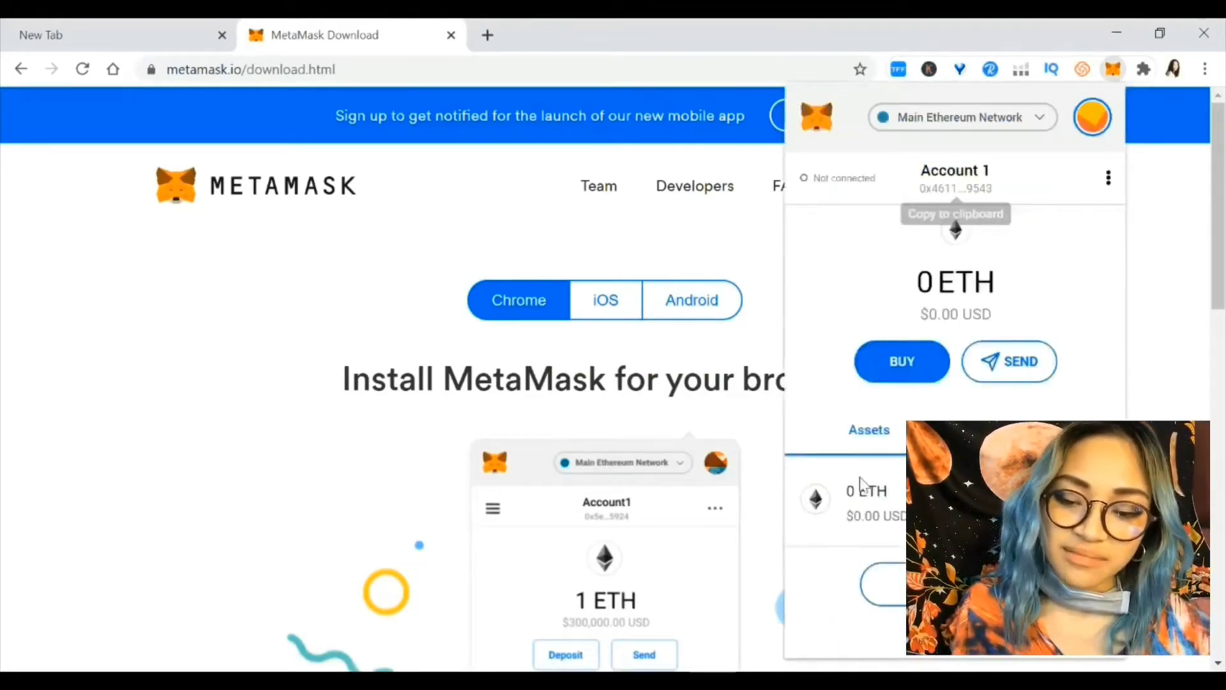
pyautogui.press('Escape')
pyautogui.scroll(-1, 865, 486)
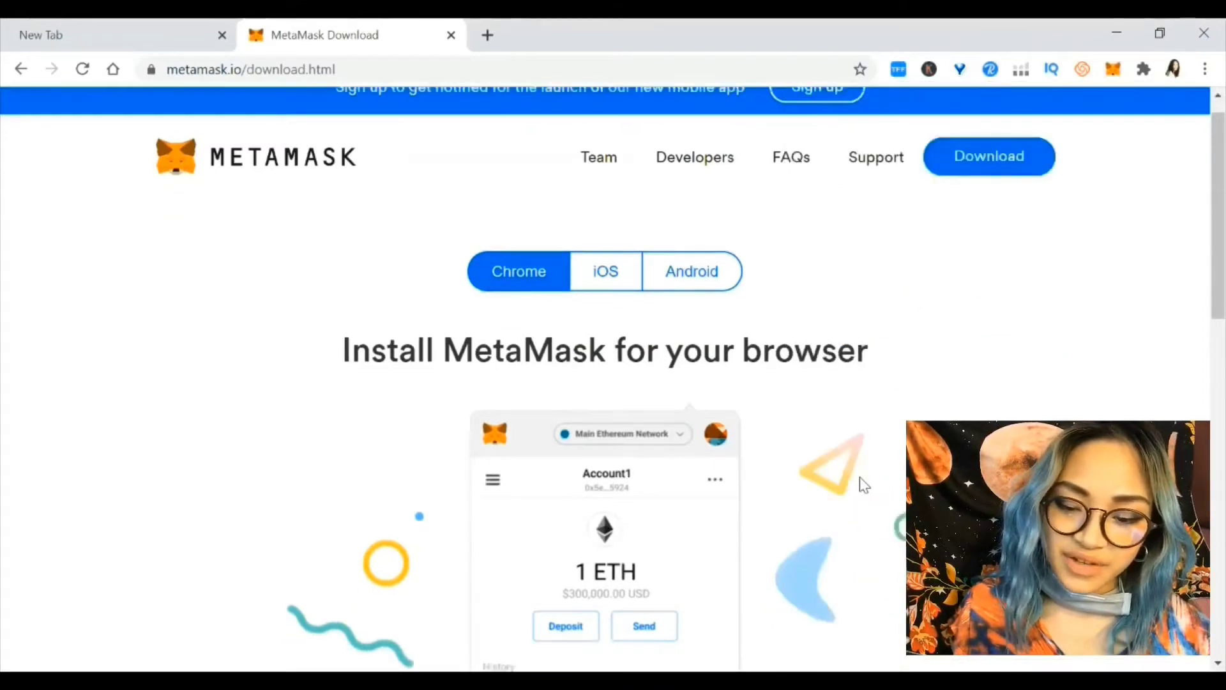
pyautogui.scroll(-5, 864, 486)
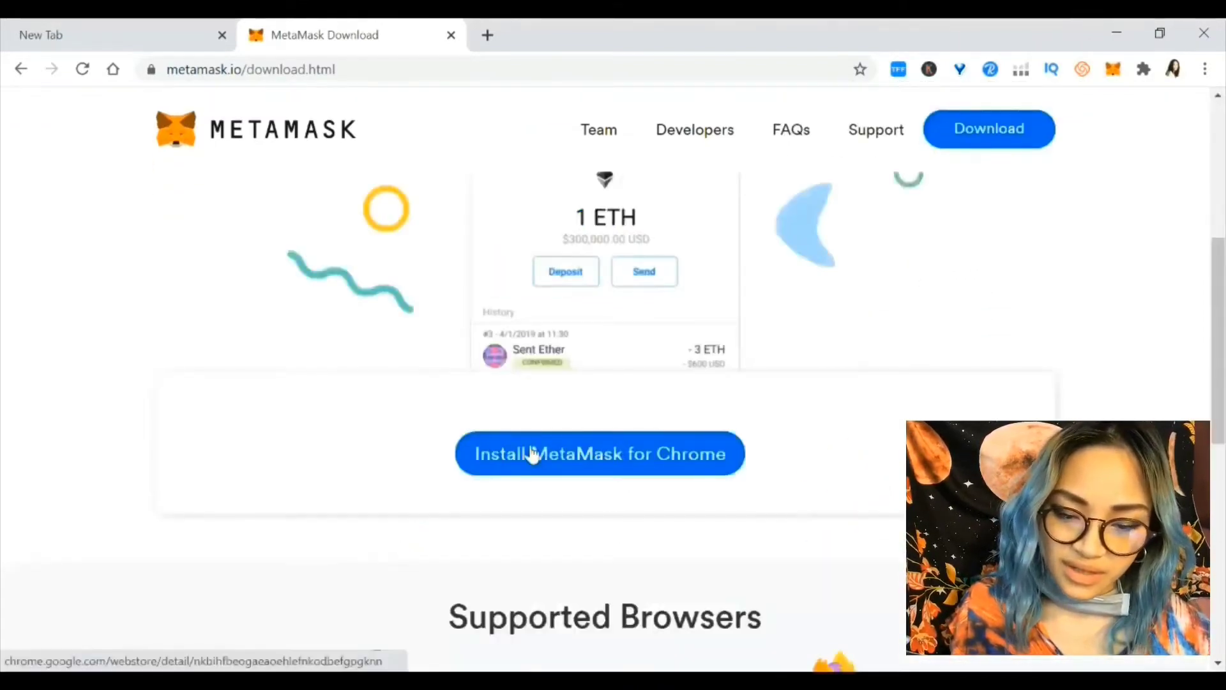
# In the Chrome Web Store, remove the old MetaMask extension and add it back fresh
pyautogui.click(535, 453)
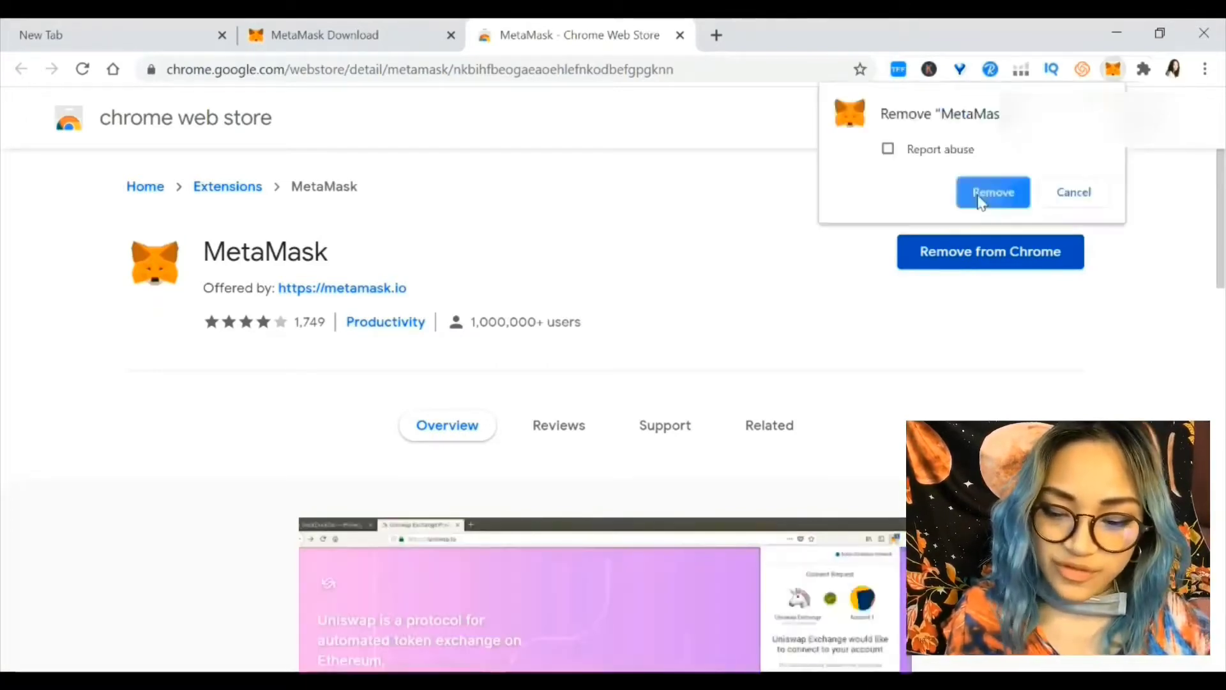
pyautogui.click(980, 195)
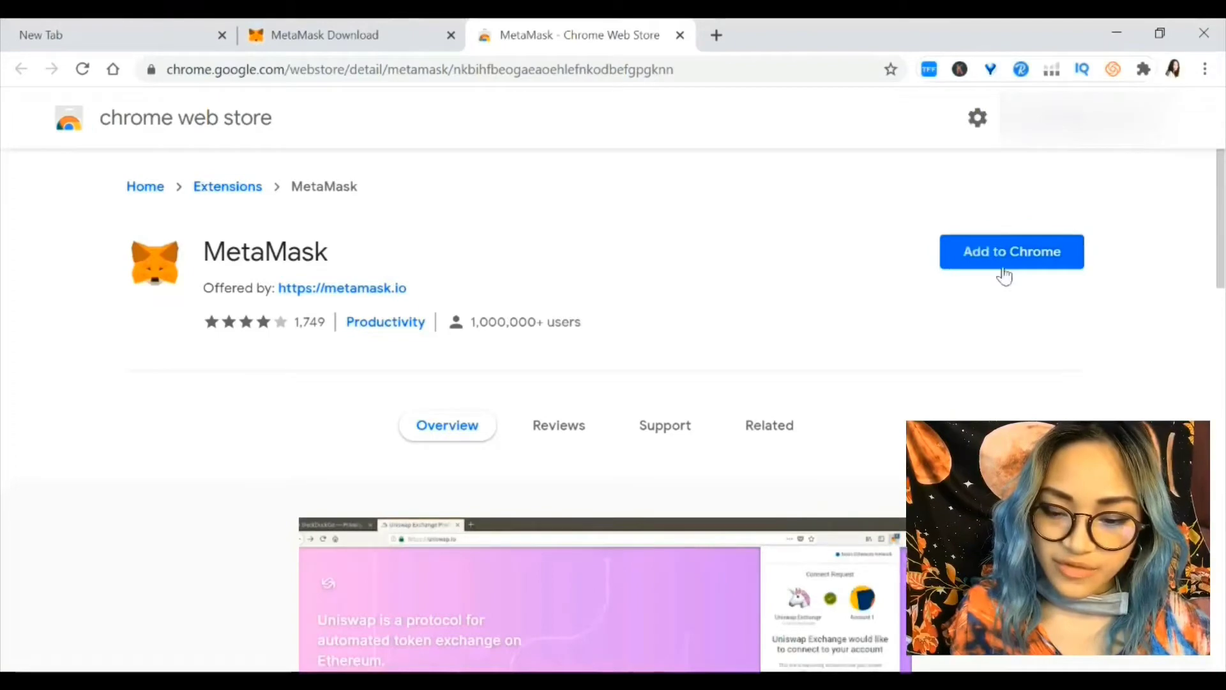
pyautogui.click(1004, 274)
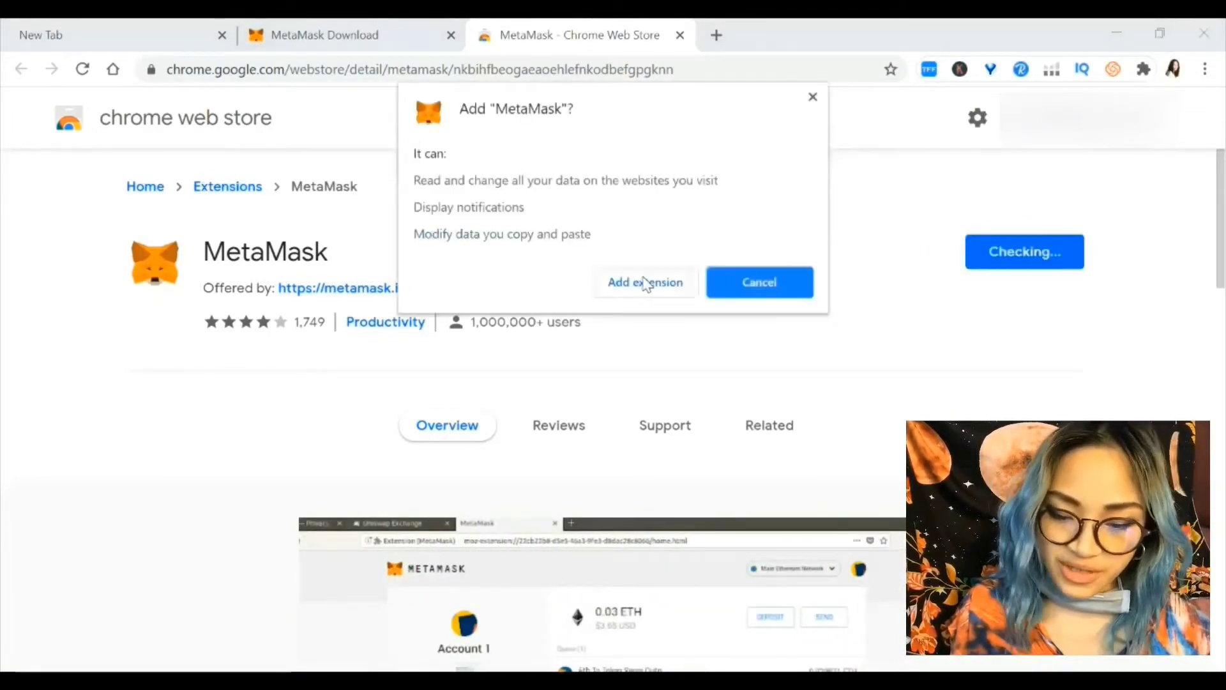
pyautogui.click(646, 283)
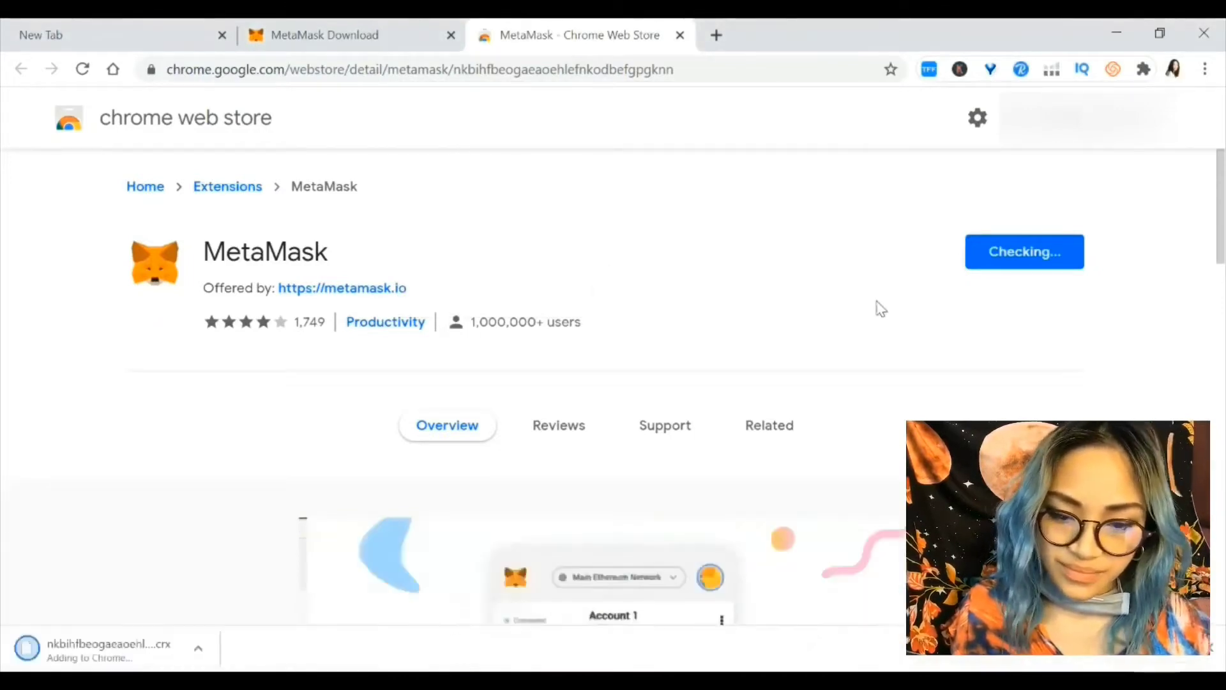
pyautogui.scroll(-3, 1137, 375)
pyautogui.scroll(-7, 1141, 375)
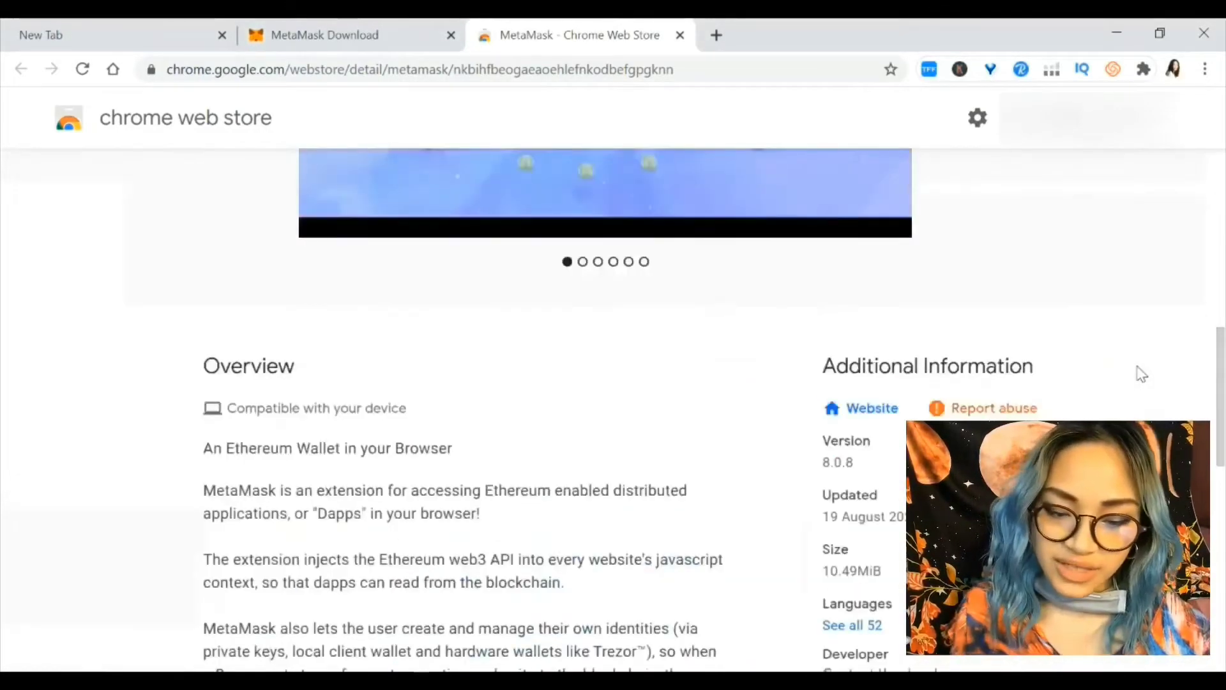
pyautogui.scroll(-6, 1136, 376)
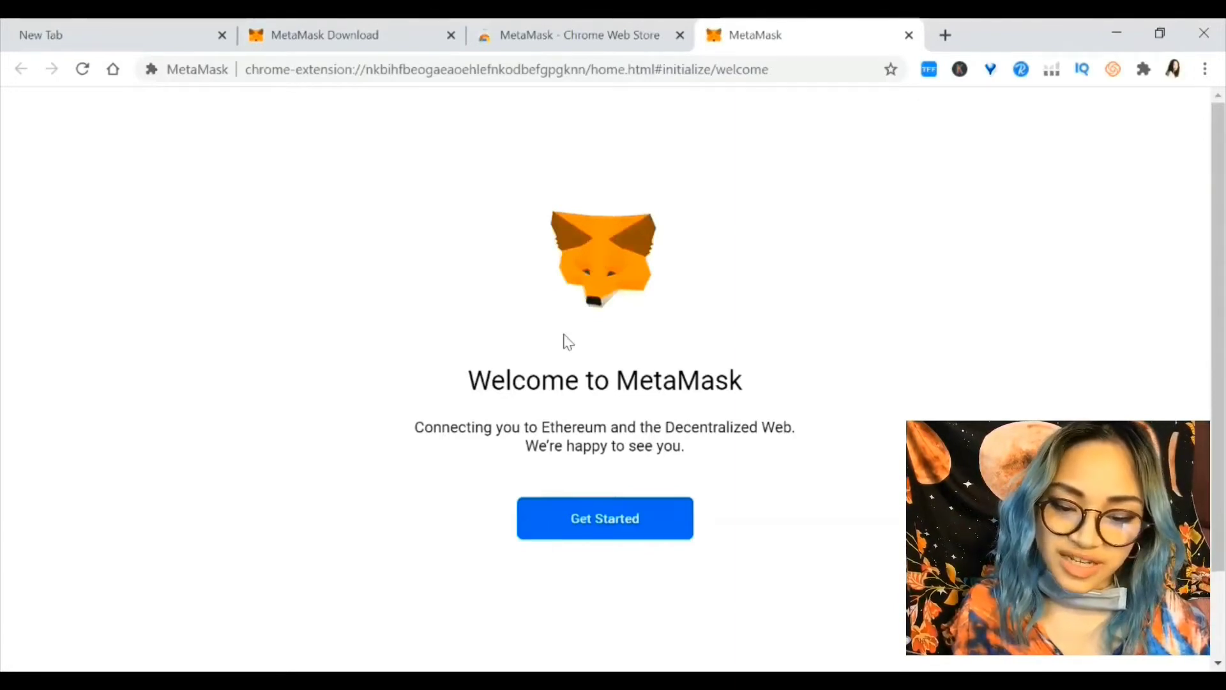
# Start MetaMask setup with Get Started and choose Create a Wallet
pyautogui.click(621, 513)
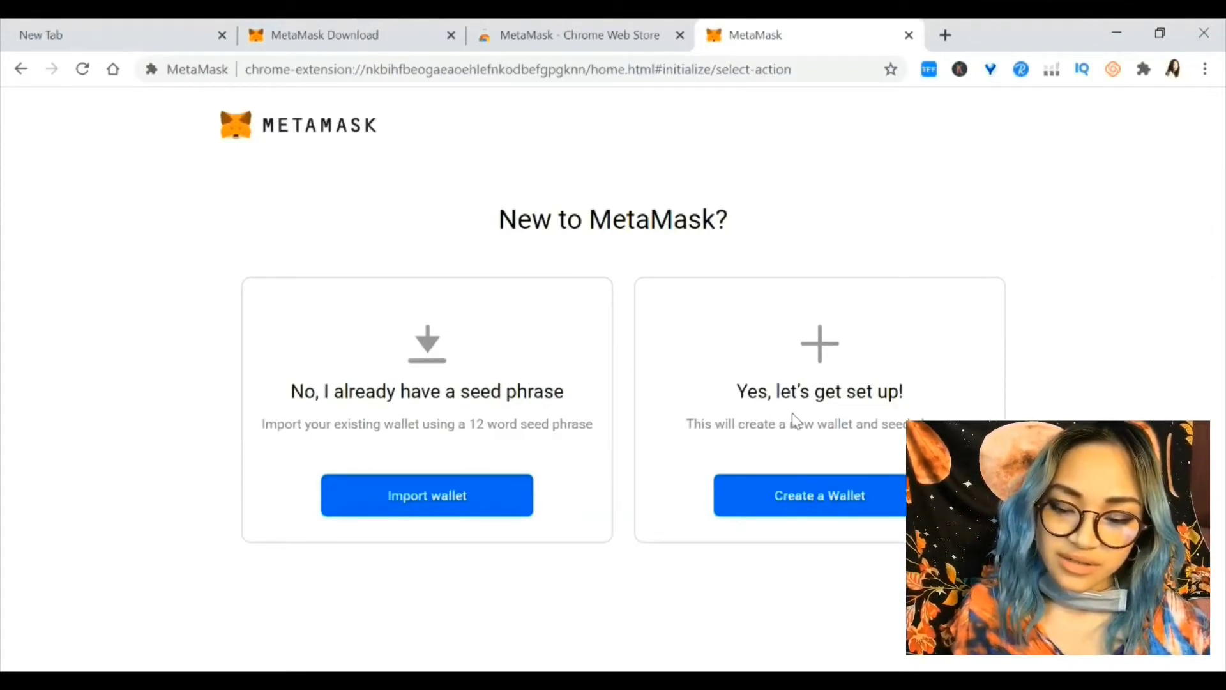
pyautogui.click(838, 512)
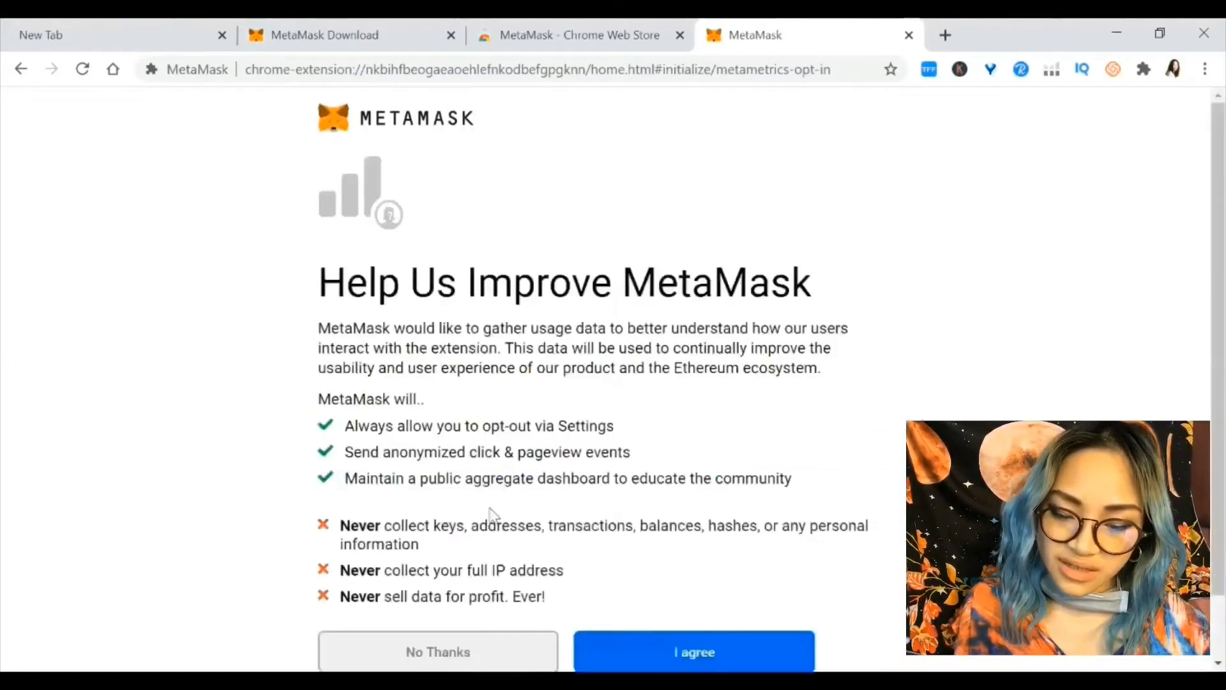
pyautogui.scroll(-1, 746, 592)
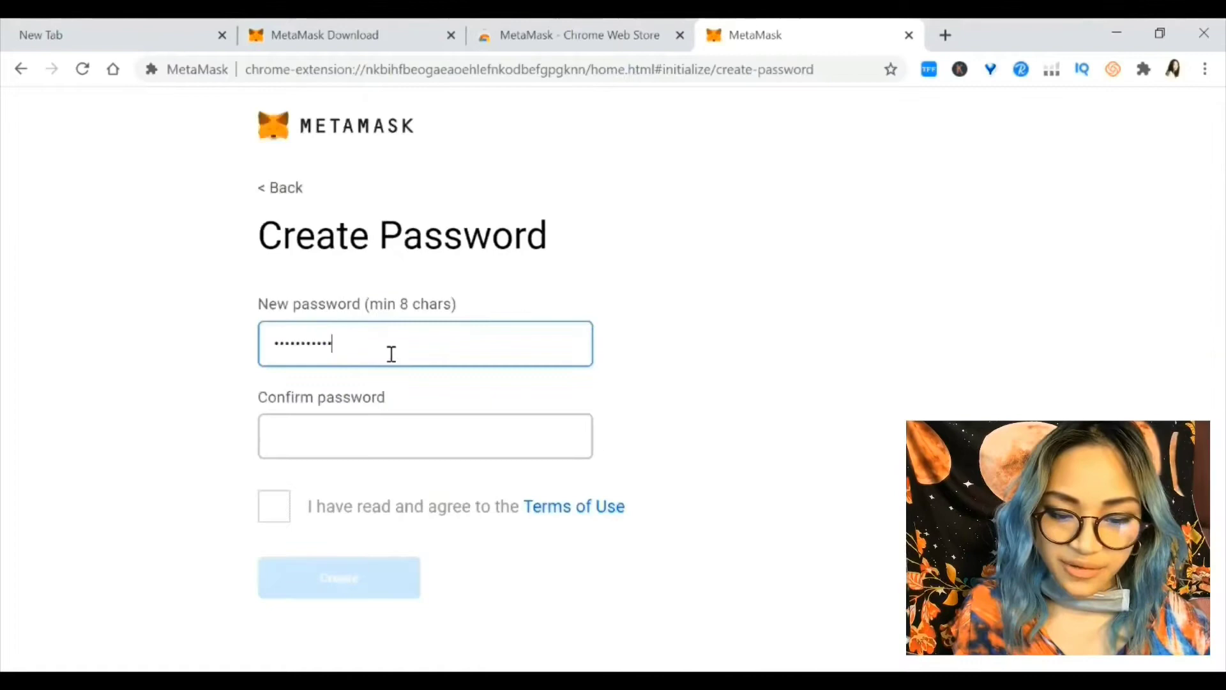
# Retype the password to confirm it, accept the Terms of Use, and create the wallet
pyautogui.press('Tab')
pyautogui.write('ab')
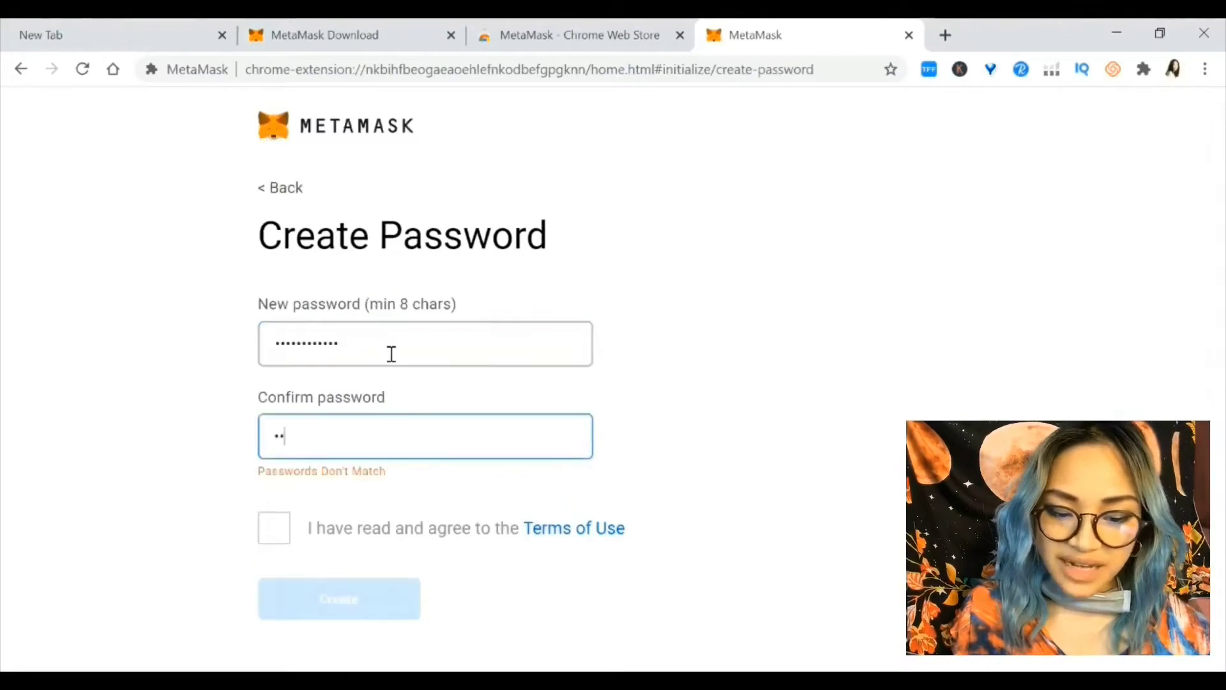
pyautogui.write('cdefghijklm')
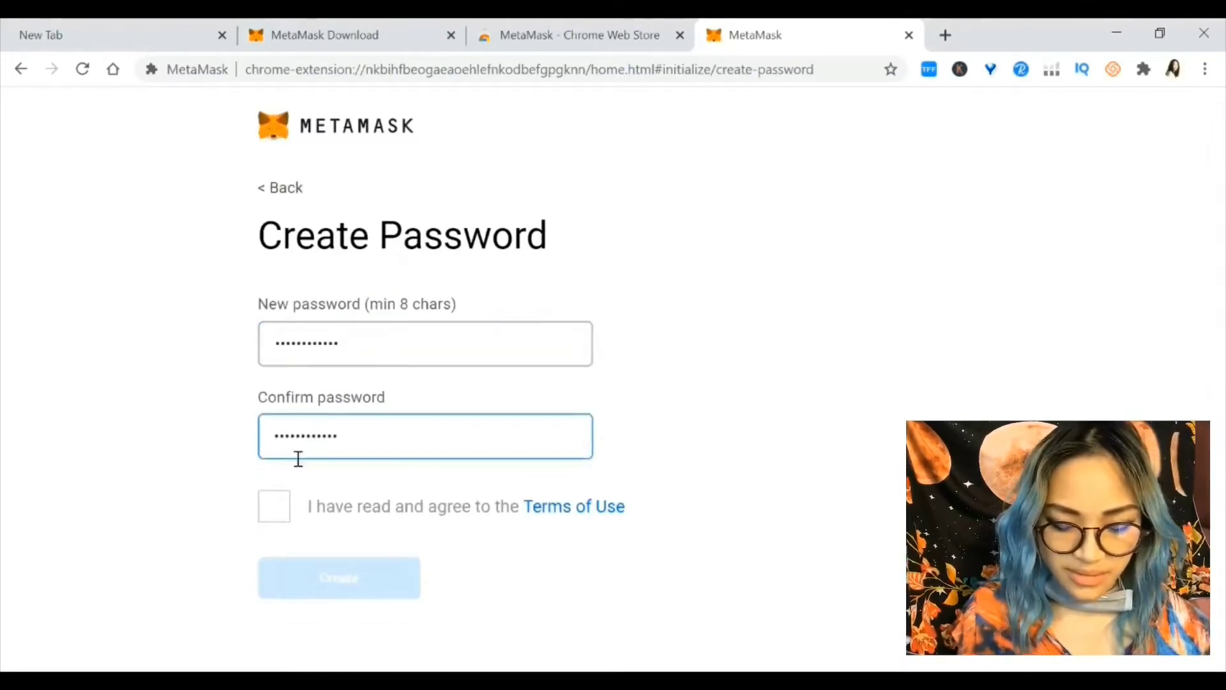
pyautogui.doubleClick(273, 503)
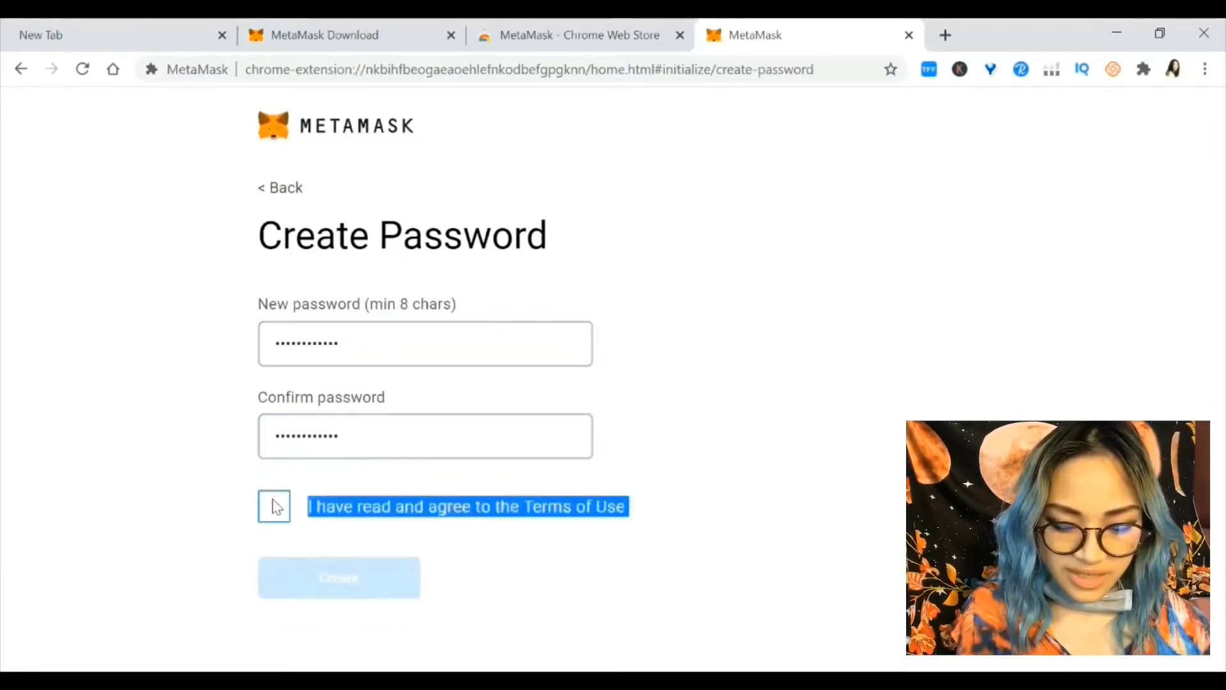
pyautogui.click(334, 517)
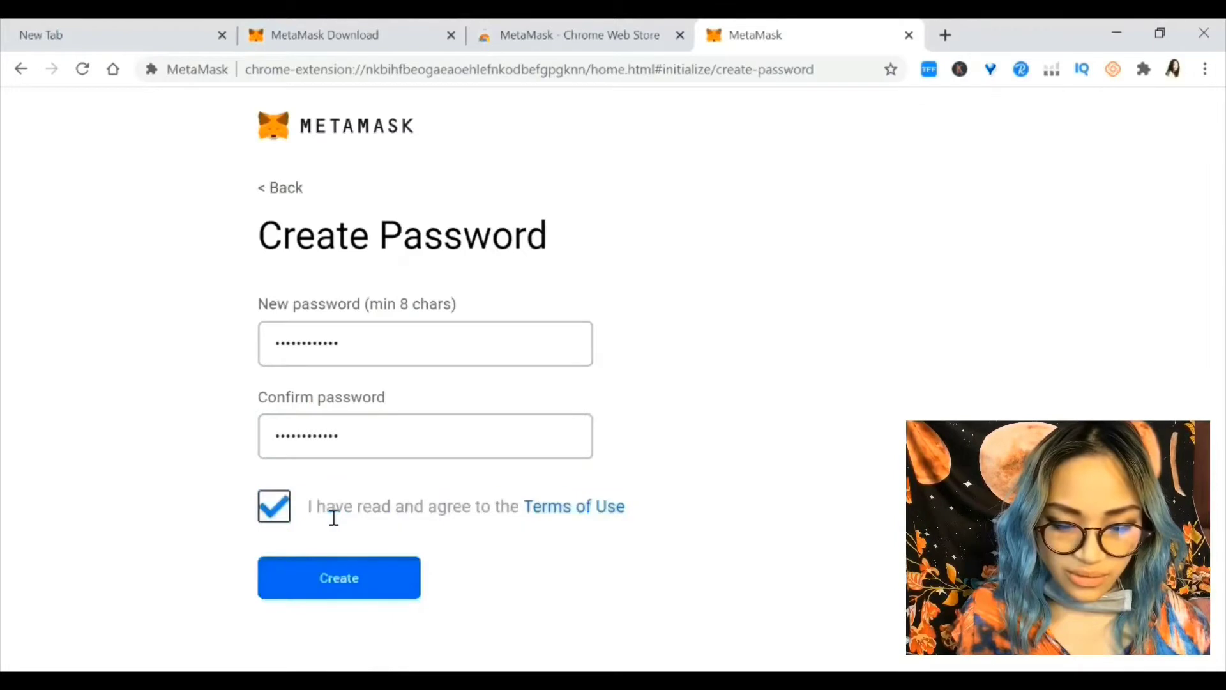
pyautogui.click(370, 577)
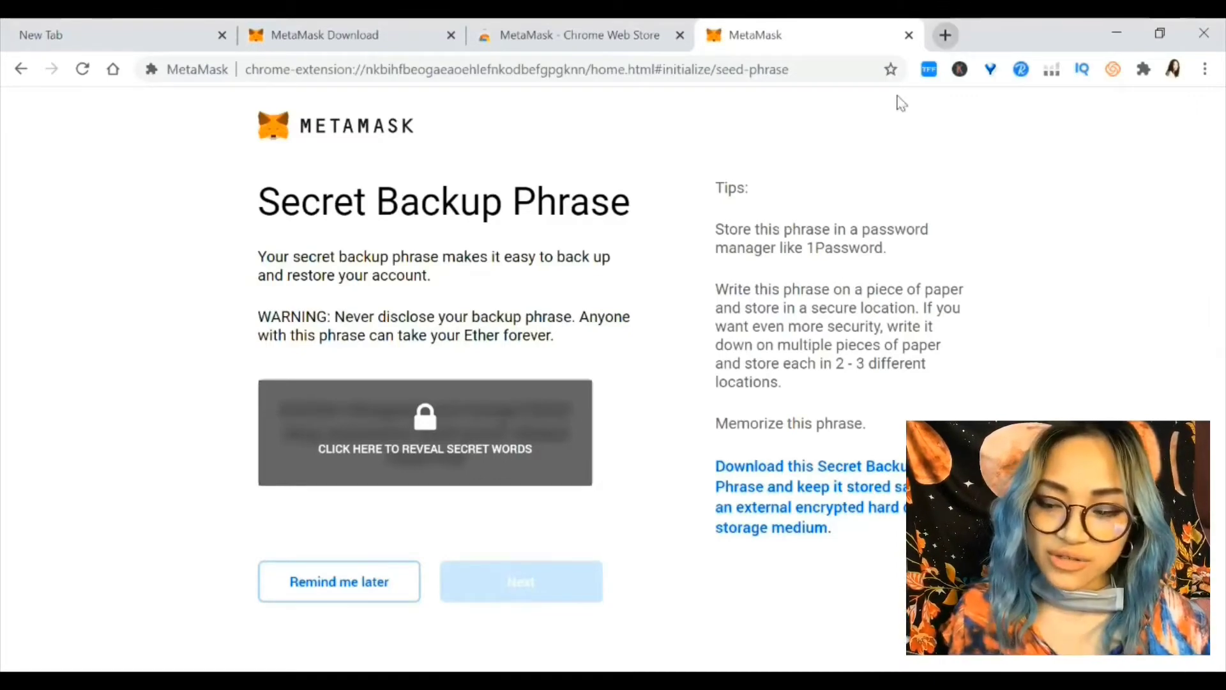
# Search 'text edit online' in a new tab, open Edit Pad, and return to MetaMask
pyautogui.hotkey('ctrl', 't')
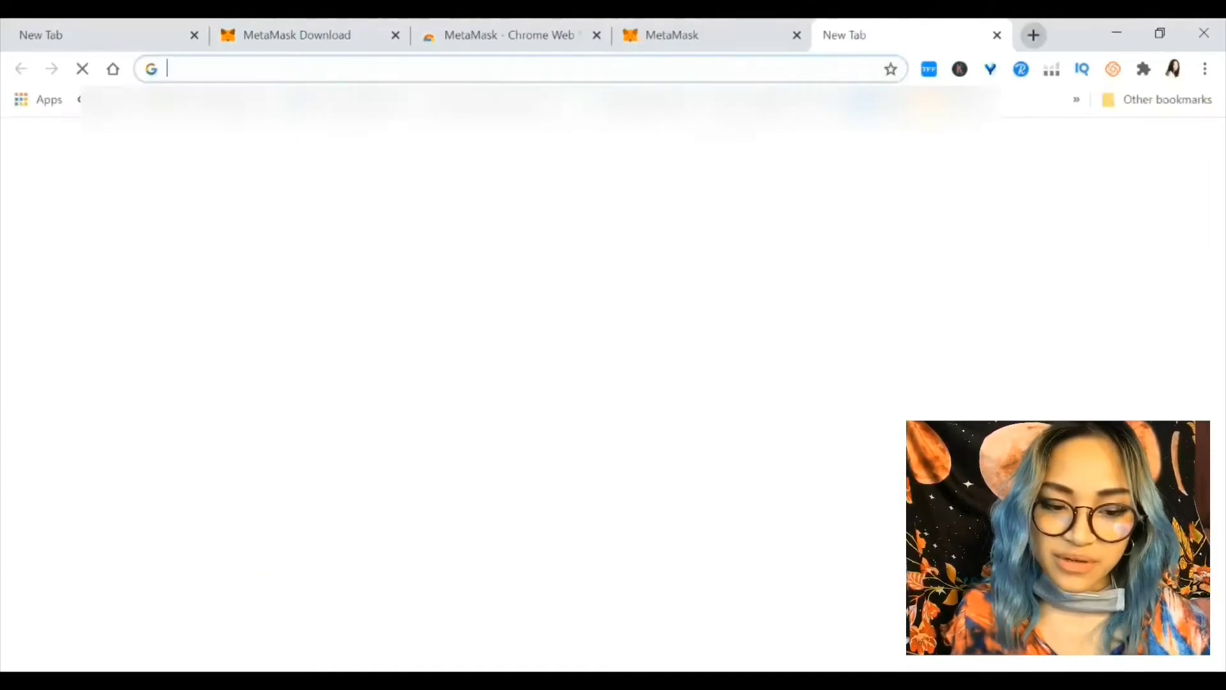
pyautogui.write('tex')
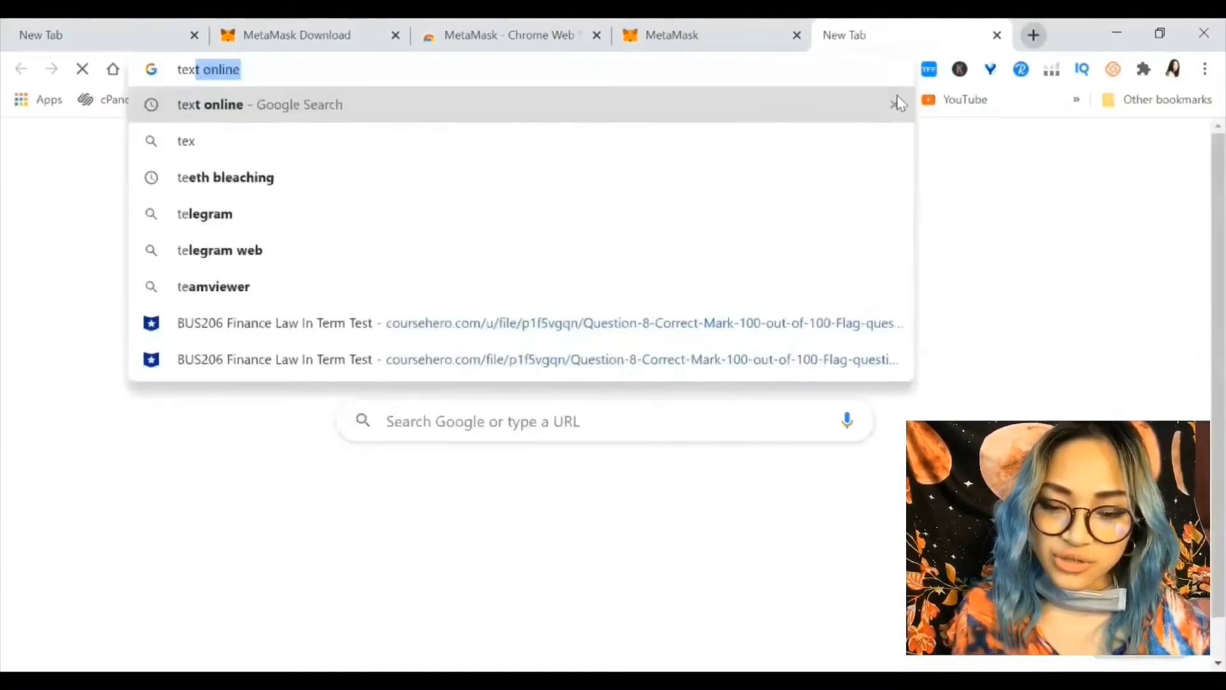
pyautogui.write('t edit online')
pyautogui.press('Return')
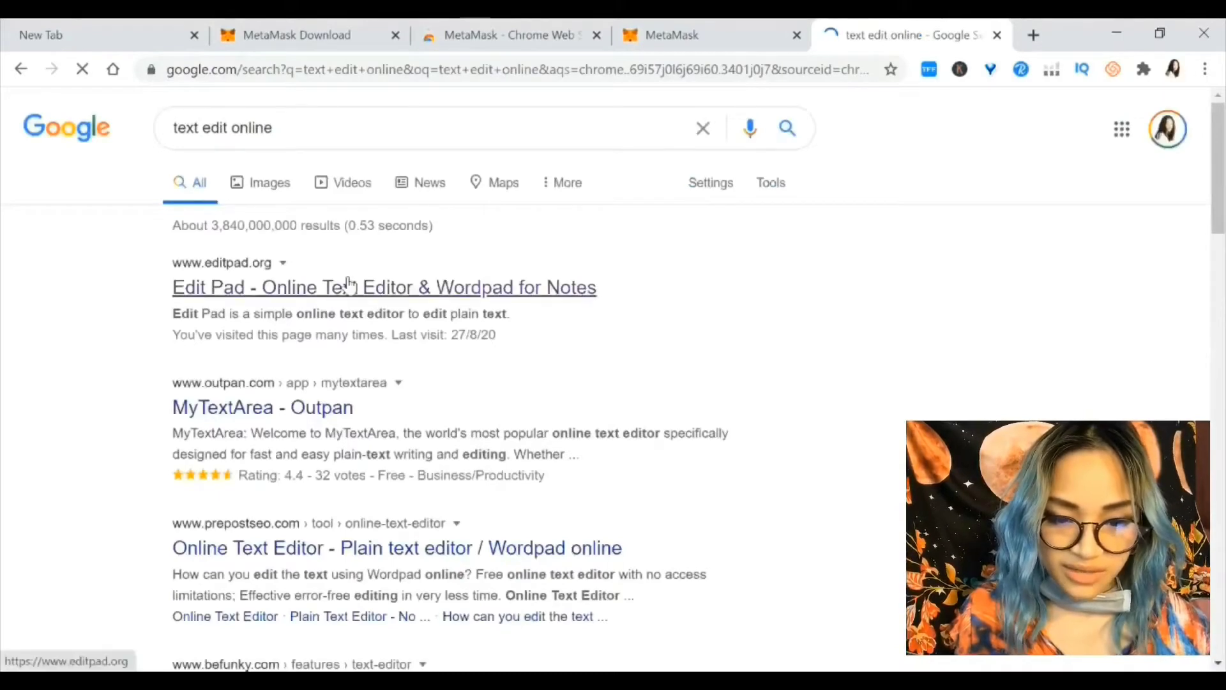
pyautogui.click(349, 285)
pyautogui.hotkey('ctrl', 'shift', 'Tab')
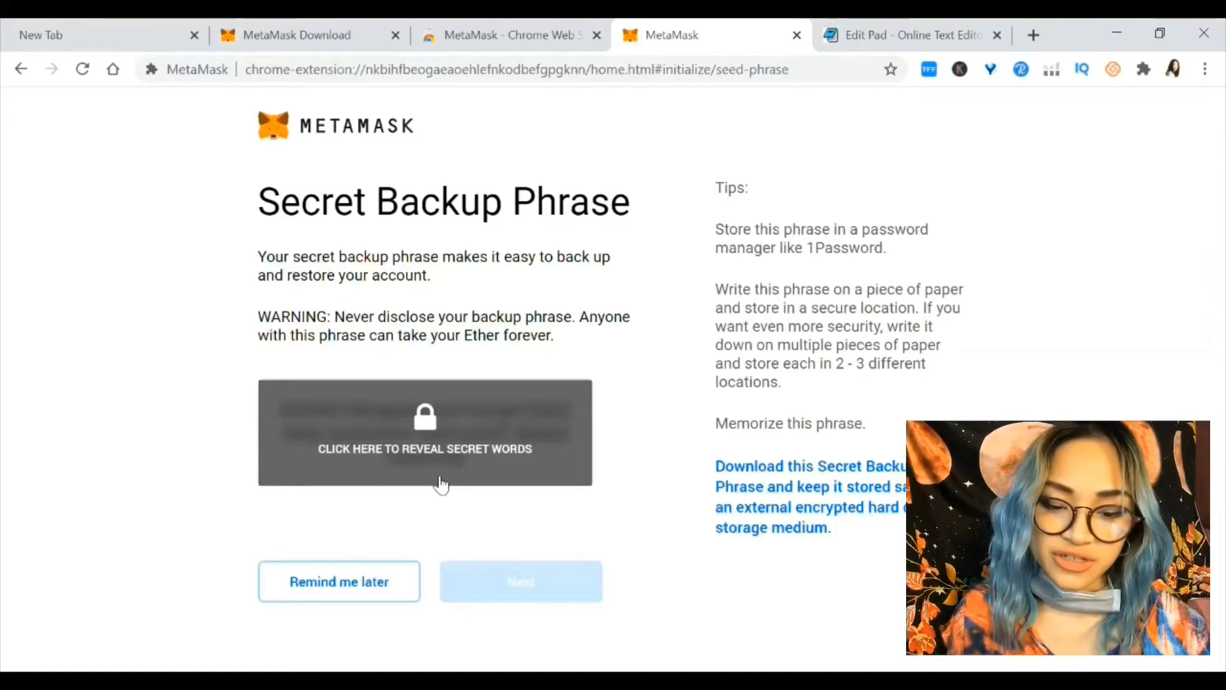
# Reveal and select the secret backup words, then switch to the Edit Pad tab
pyautogui.click(412, 416)
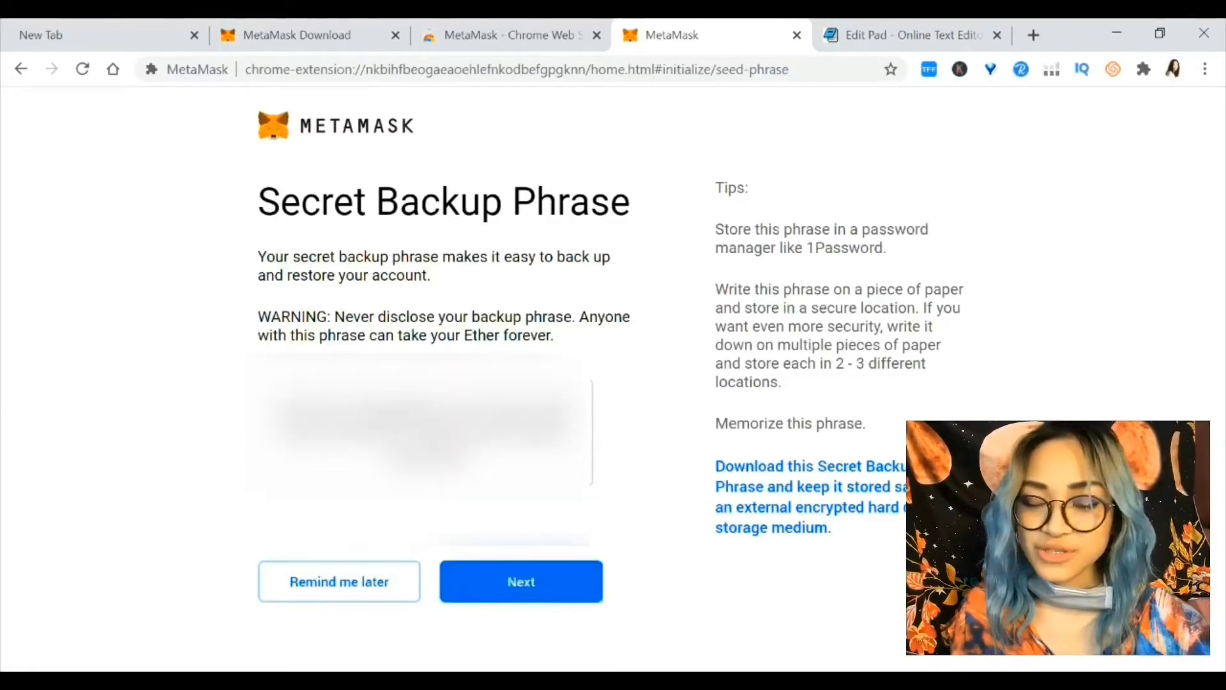
pyautogui.tripleClick(428, 425)
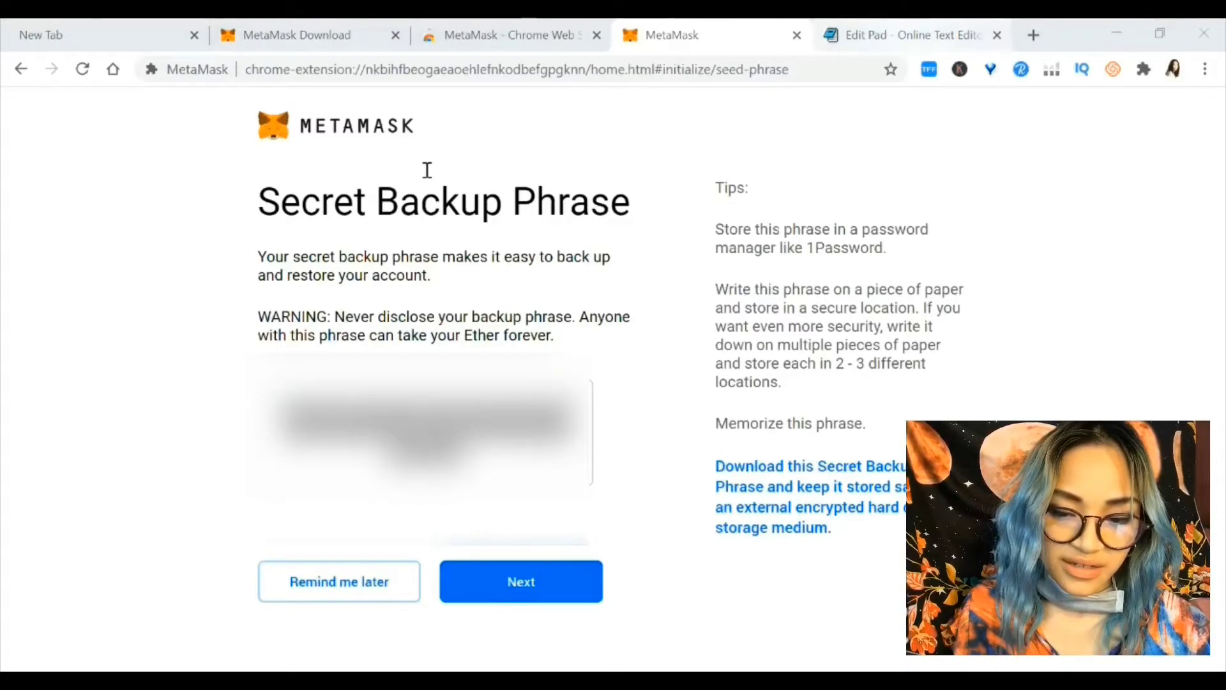
pyautogui.hotkey('ctrl', 'Tab')
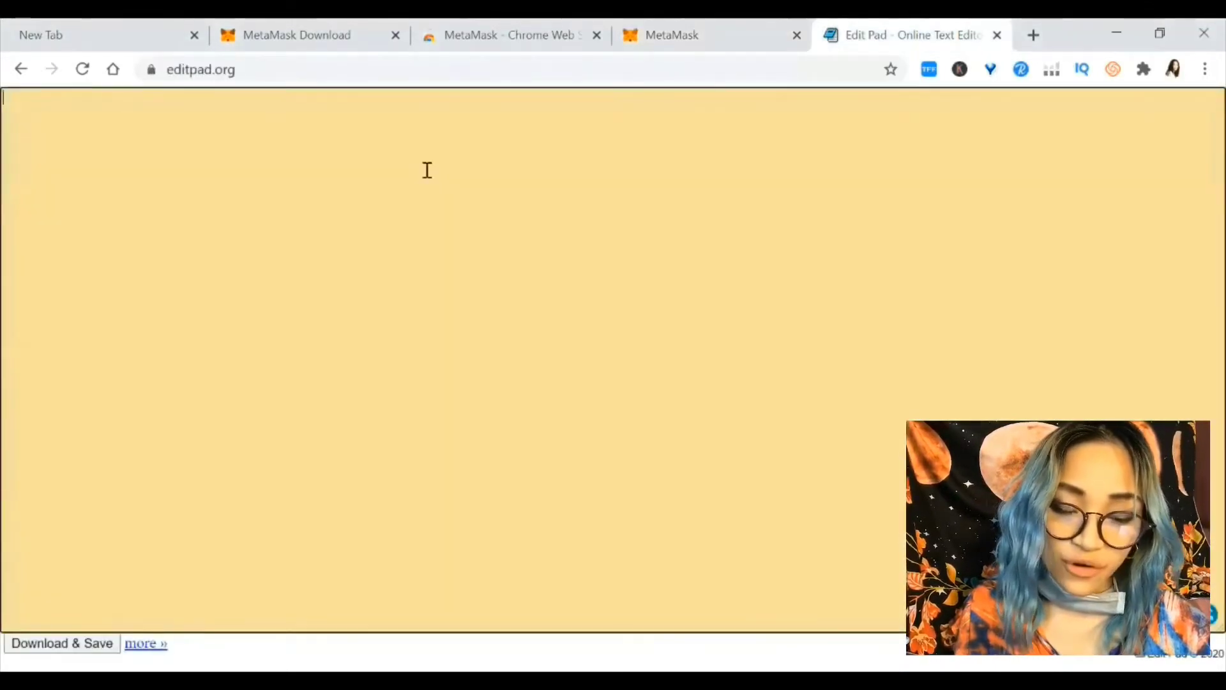
# Paste the backup phrase into Edit Pad's text area and go back to the MetaMask tab
pyautogui.rightClick(427, 173)
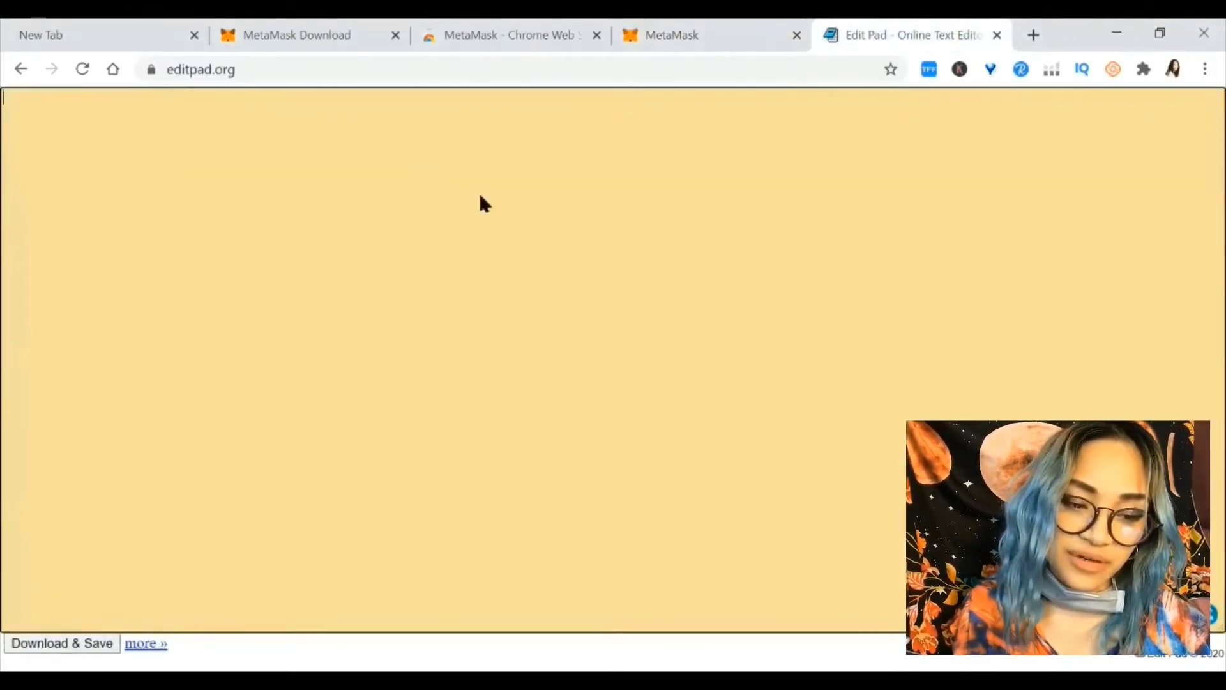
pyautogui.click(478, 319)
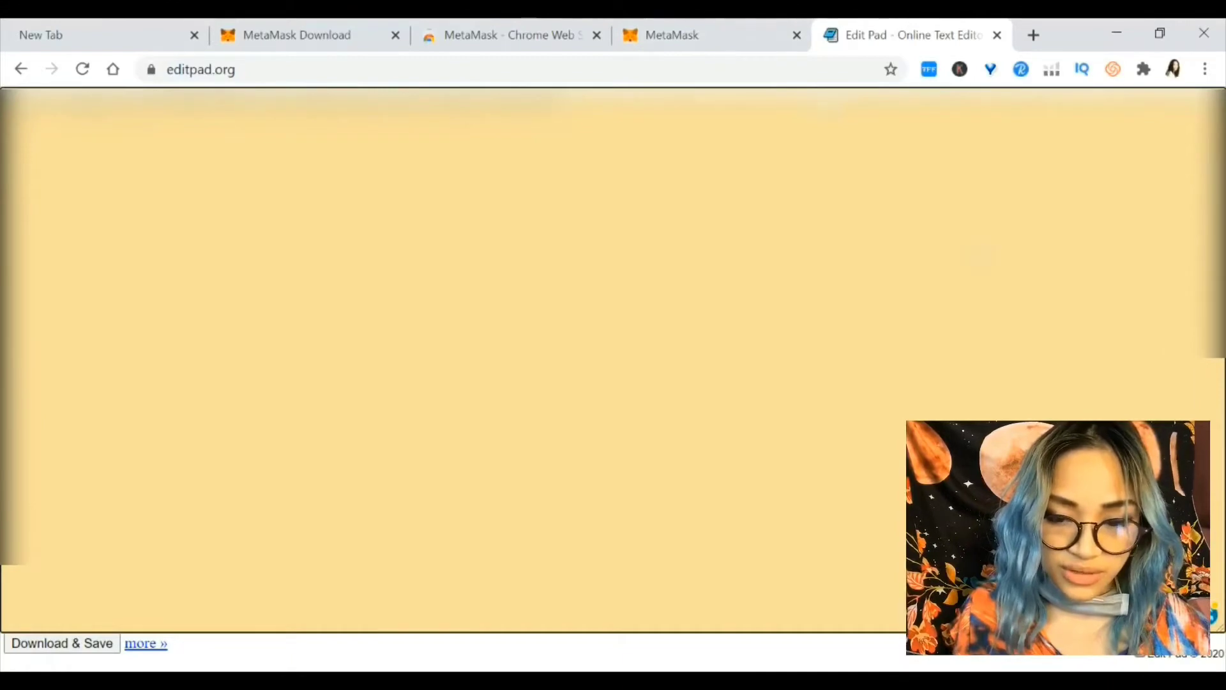
pyautogui.click(700, 33)
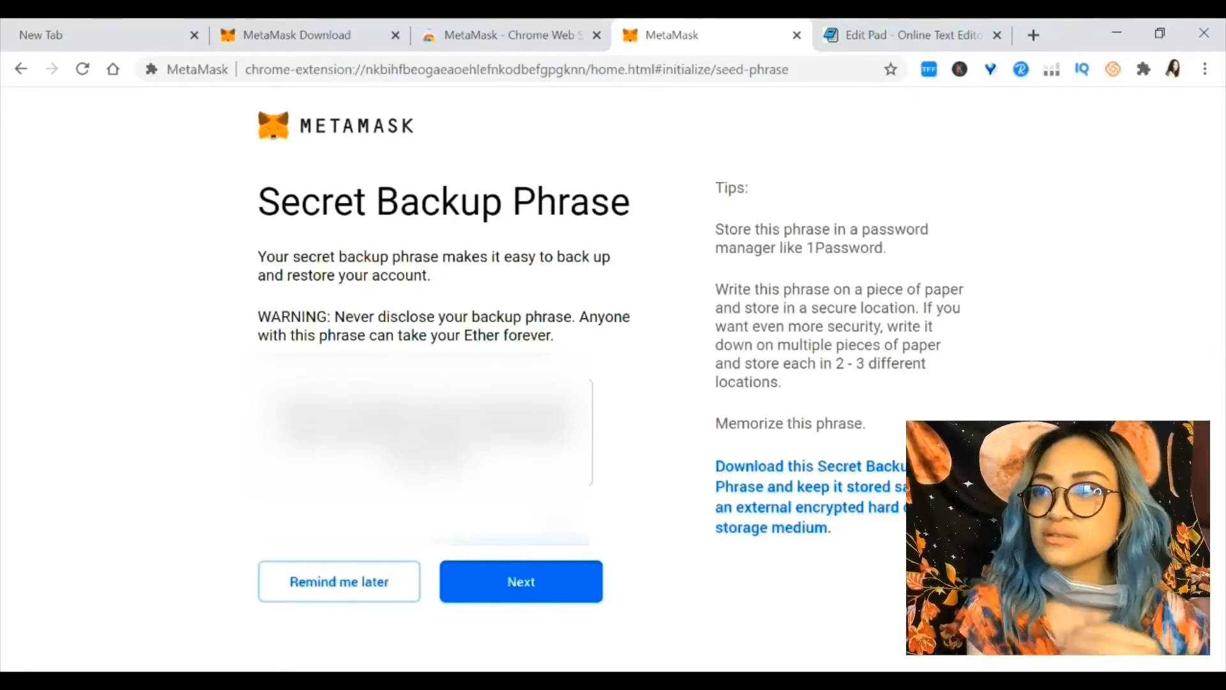
# Proceed to the phrase confirmation page after checking the saved phrase in Edit Pad
pyautogui.click(560, 584)
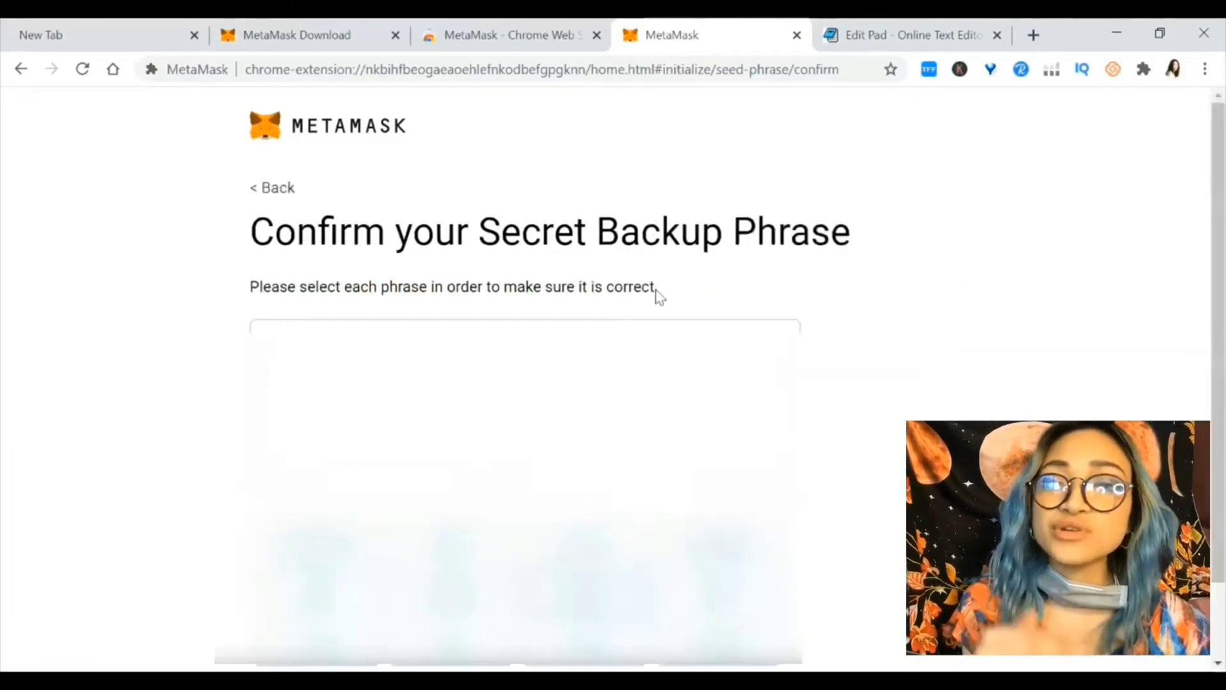
pyautogui.scroll(-2, 665, 266)
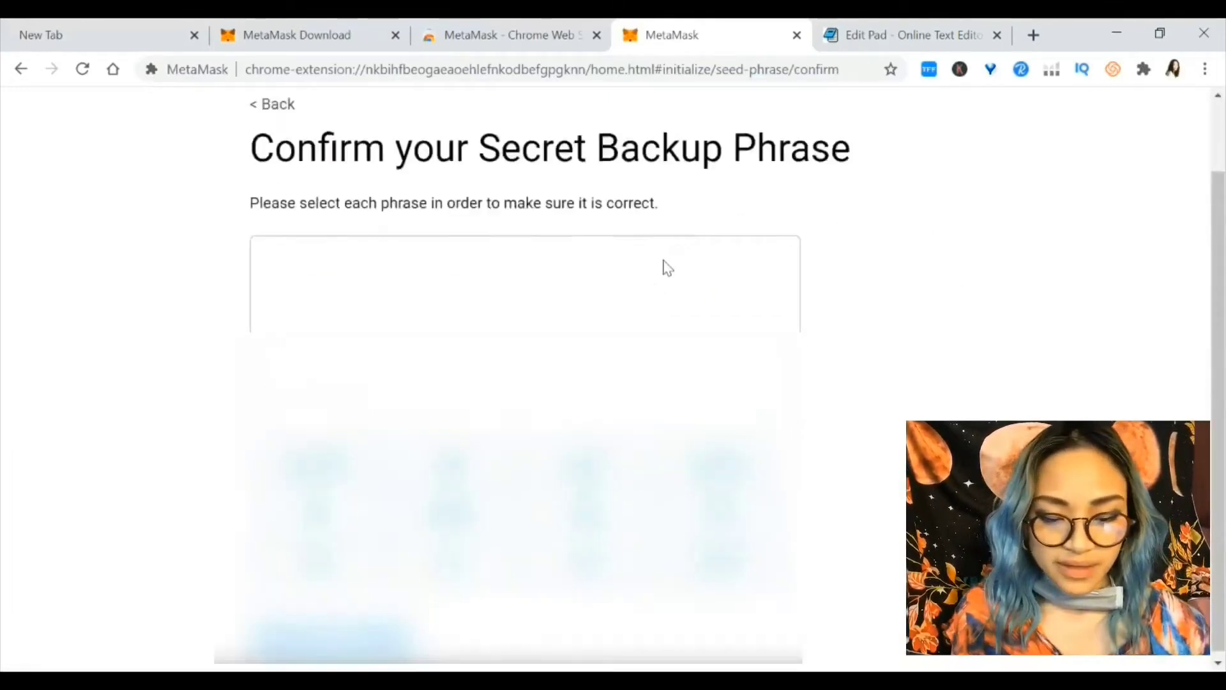
pyautogui.click(839, 38)
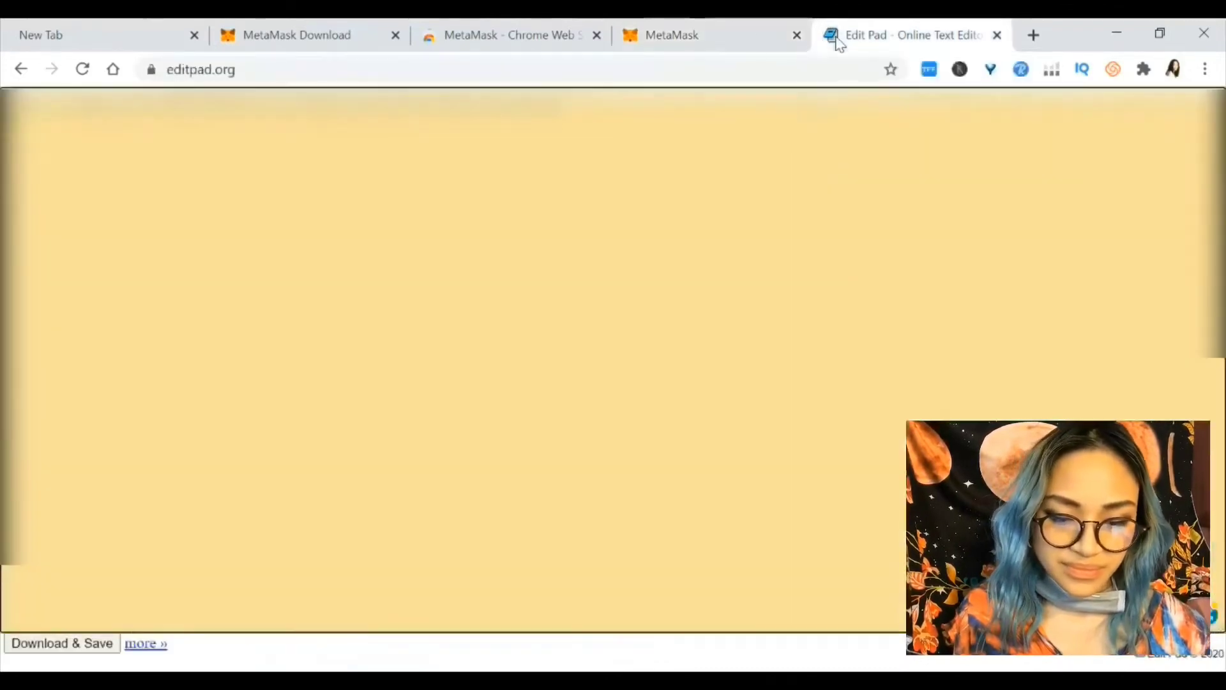
pyautogui.click(696, 40)
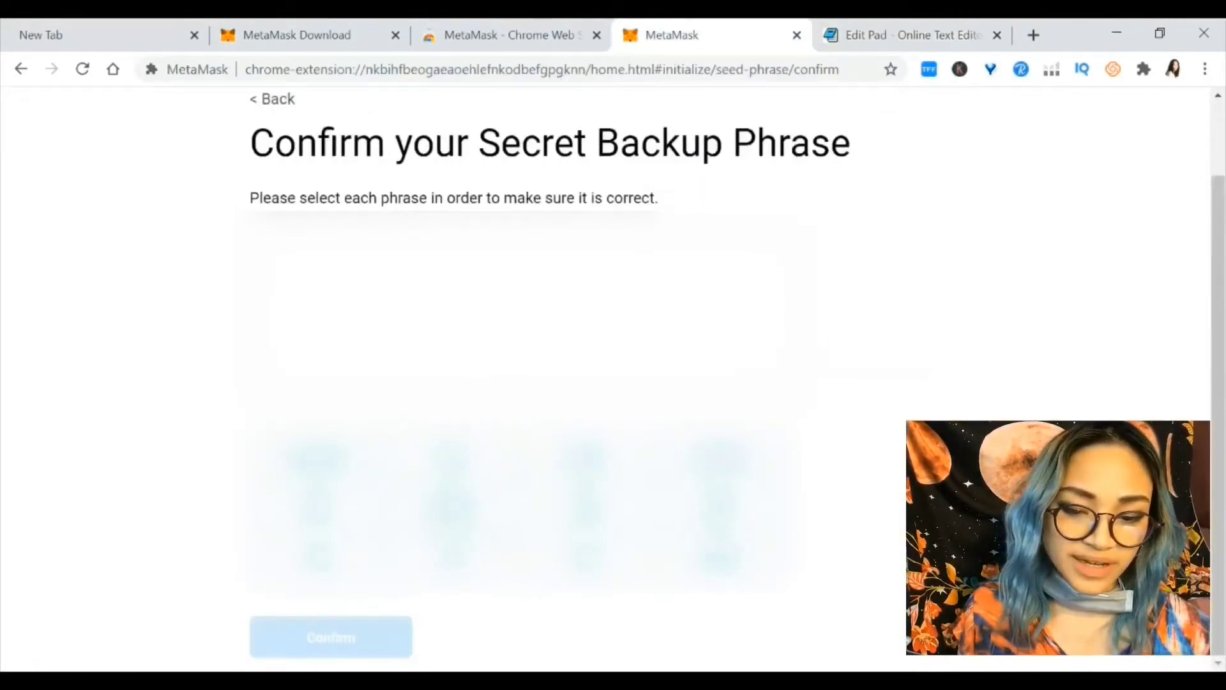
# Select the seed words in order, cross-checking Edit Pad, and submit the phrase with Confirm
pyautogui.click(451, 505)
pyautogui.click(719, 451)
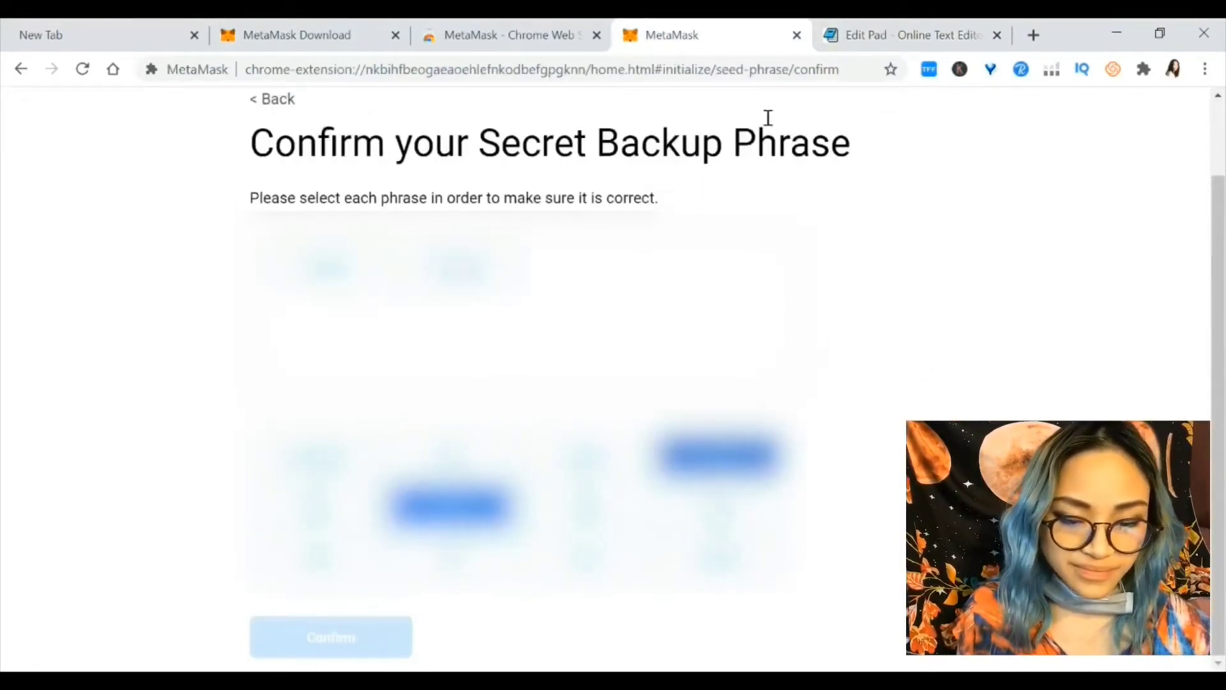
pyautogui.click(894, 35)
pyautogui.click(703, 29)
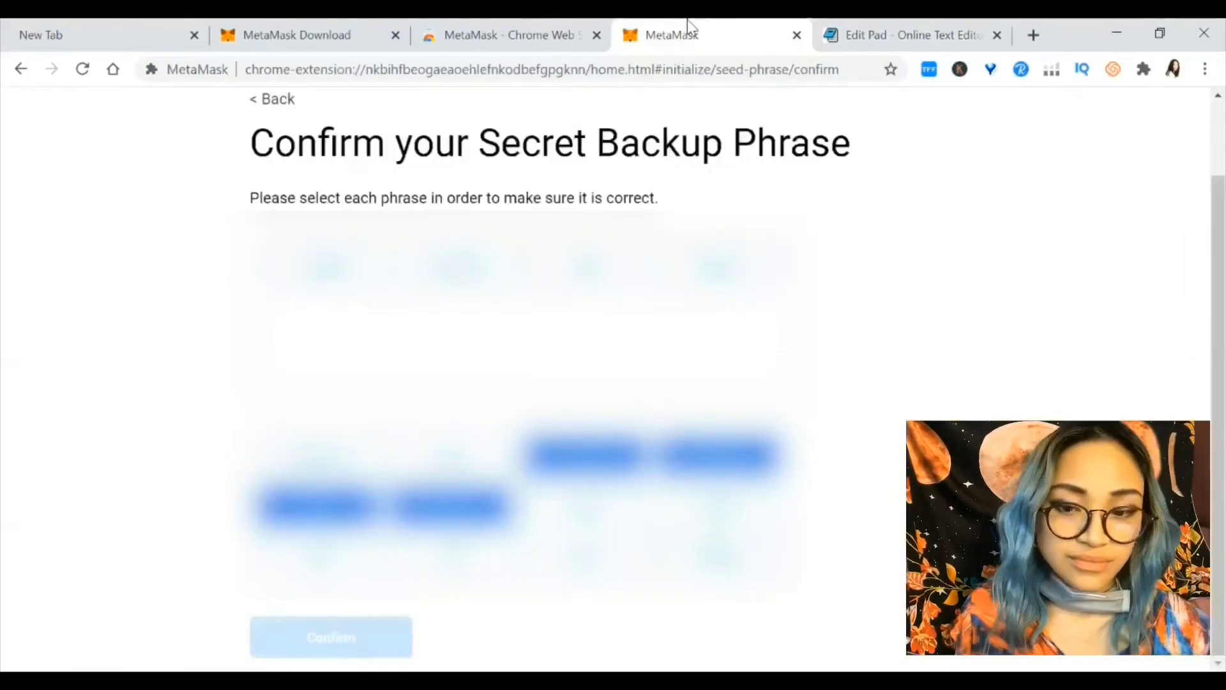
pyautogui.hotkey('ctrl', 'Tab')
pyautogui.click(703, 25)
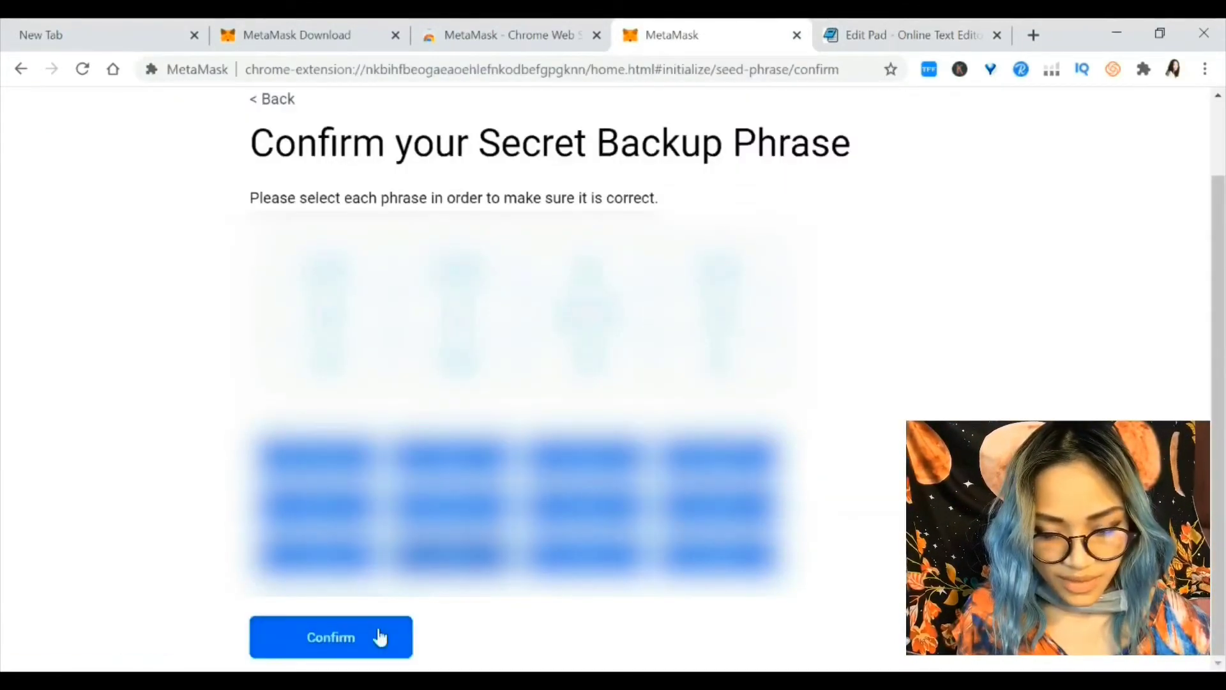
pyautogui.click(380, 637)
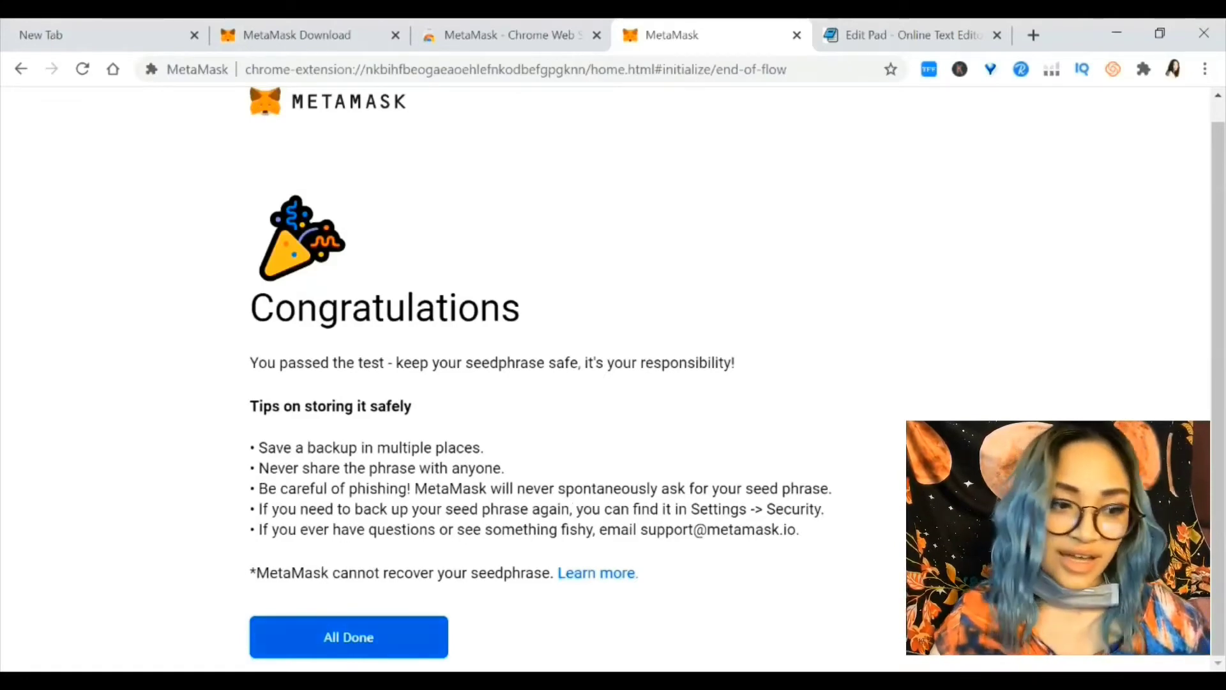
# Finish with All Done and land on Account 1 on Main Ethereum Network showing 0 ETH
pyautogui.click(384, 633)
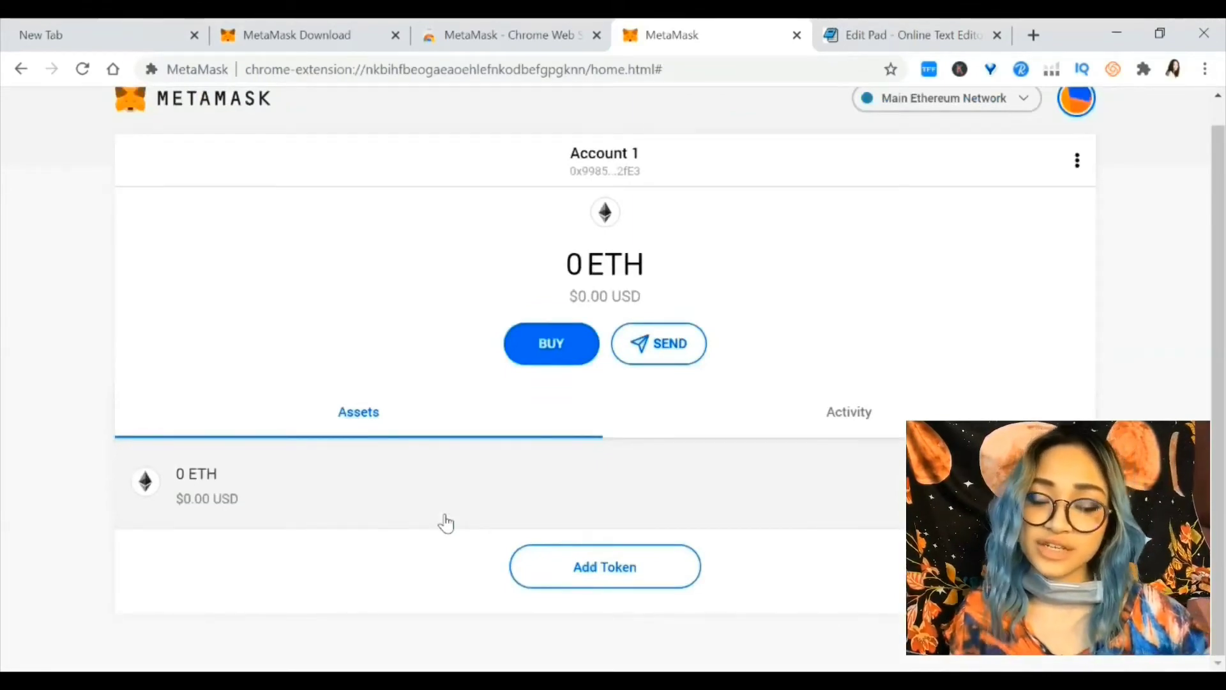
pyautogui.scroll(1, 446, 523)
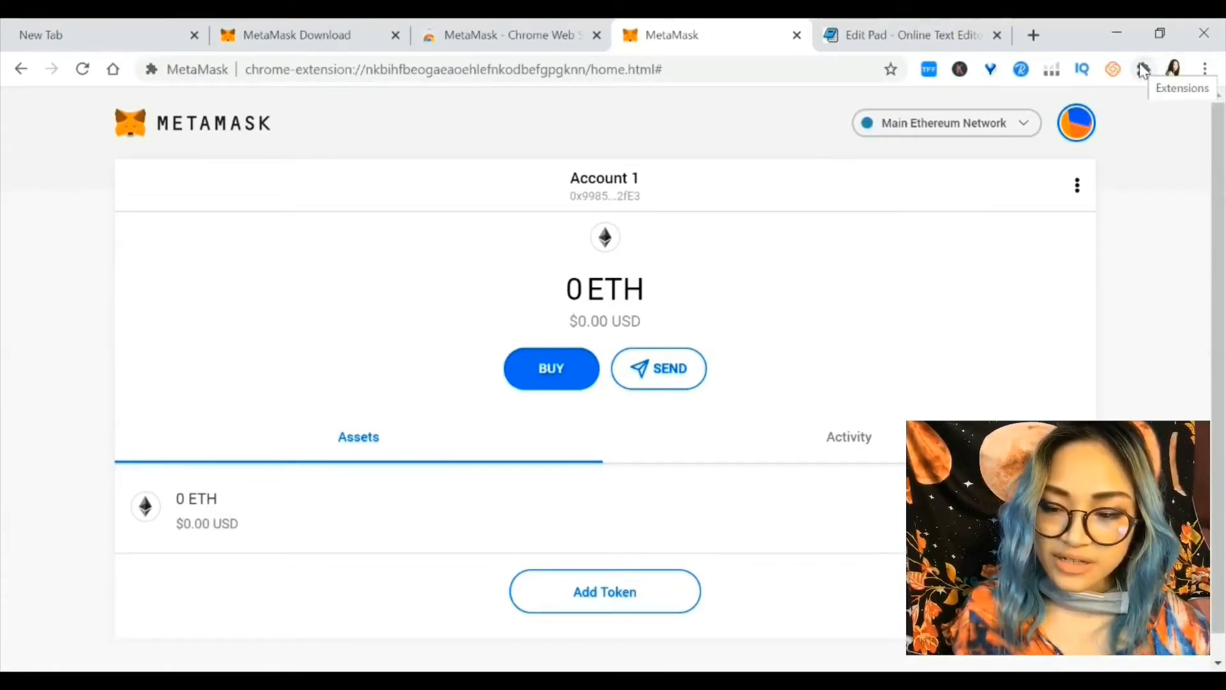
# Pin MetaMask to the Chrome toolbar from the Extensions menu
pyautogui.click(1143, 69)
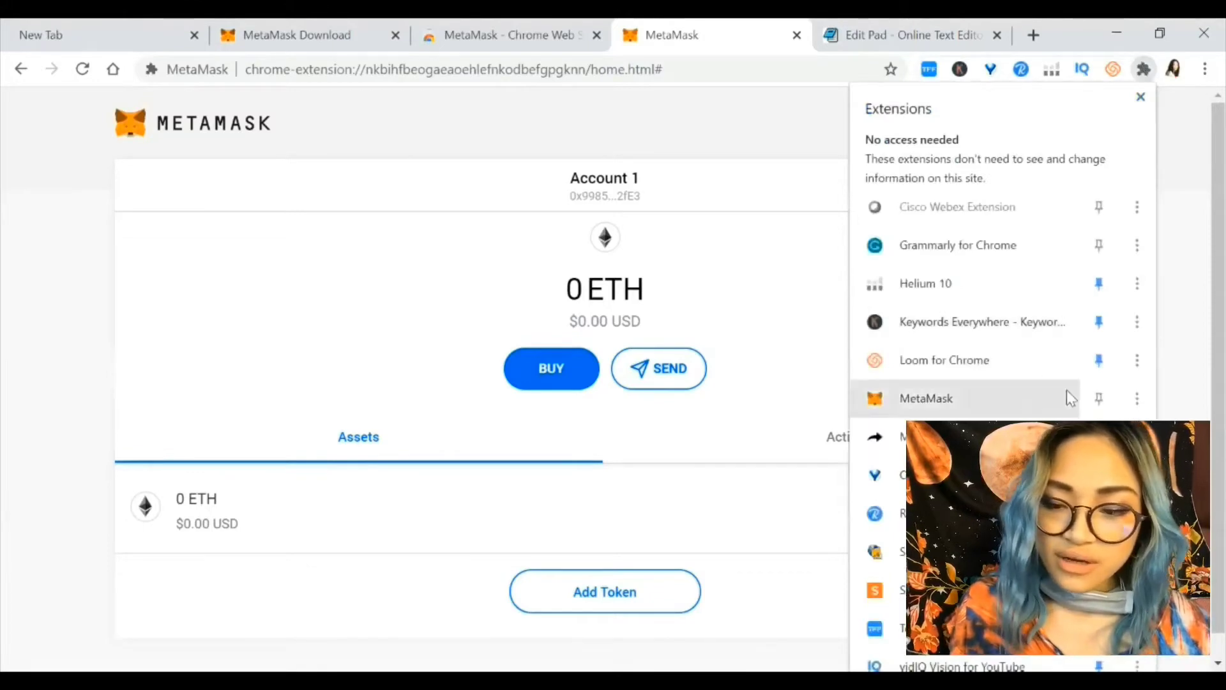
pyautogui.click(1098, 400)
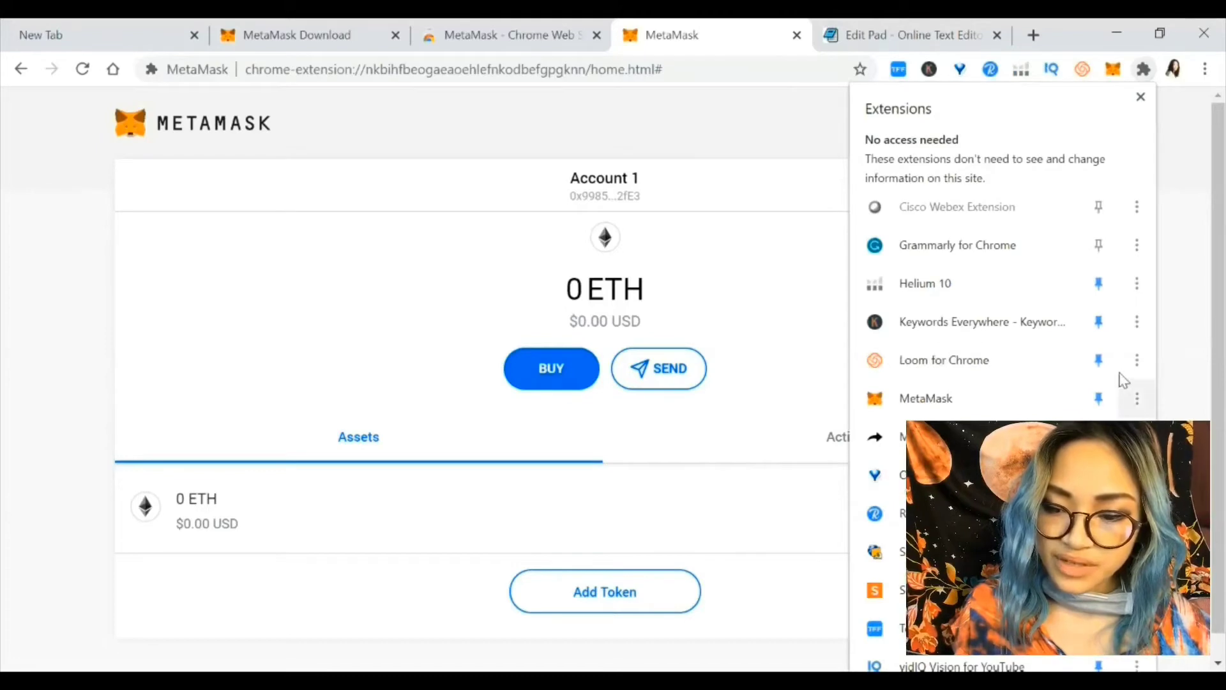
pyautogui.click(1194, 279)
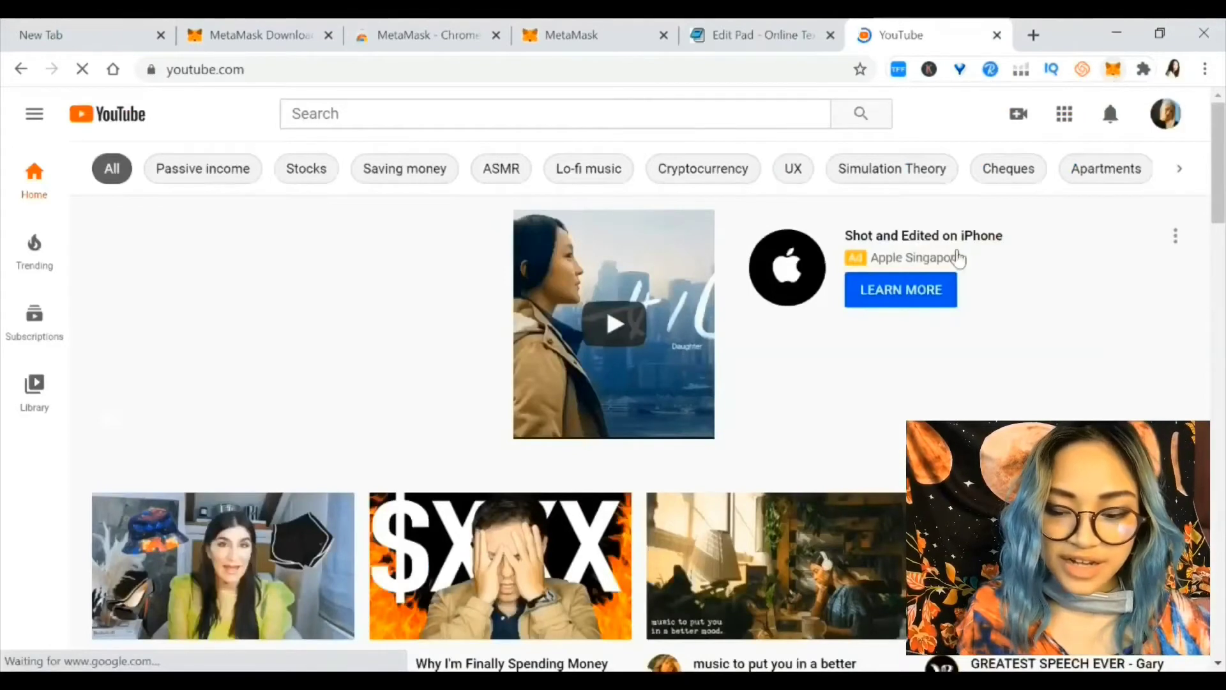
# Open the pinned MetaMask wallet over YouTube, then close YouTube and return to MetaMask
pyautogui.scroll(-5, 927, 362)
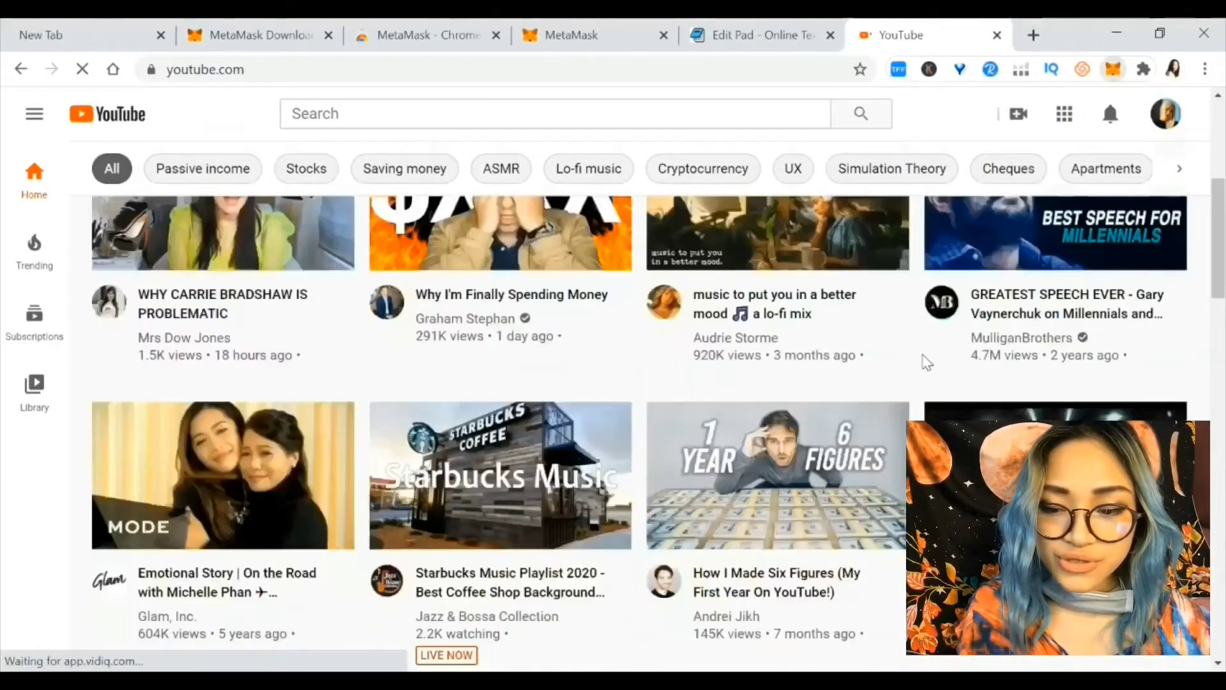
pyautogui.scroll(-3, 945, 383)
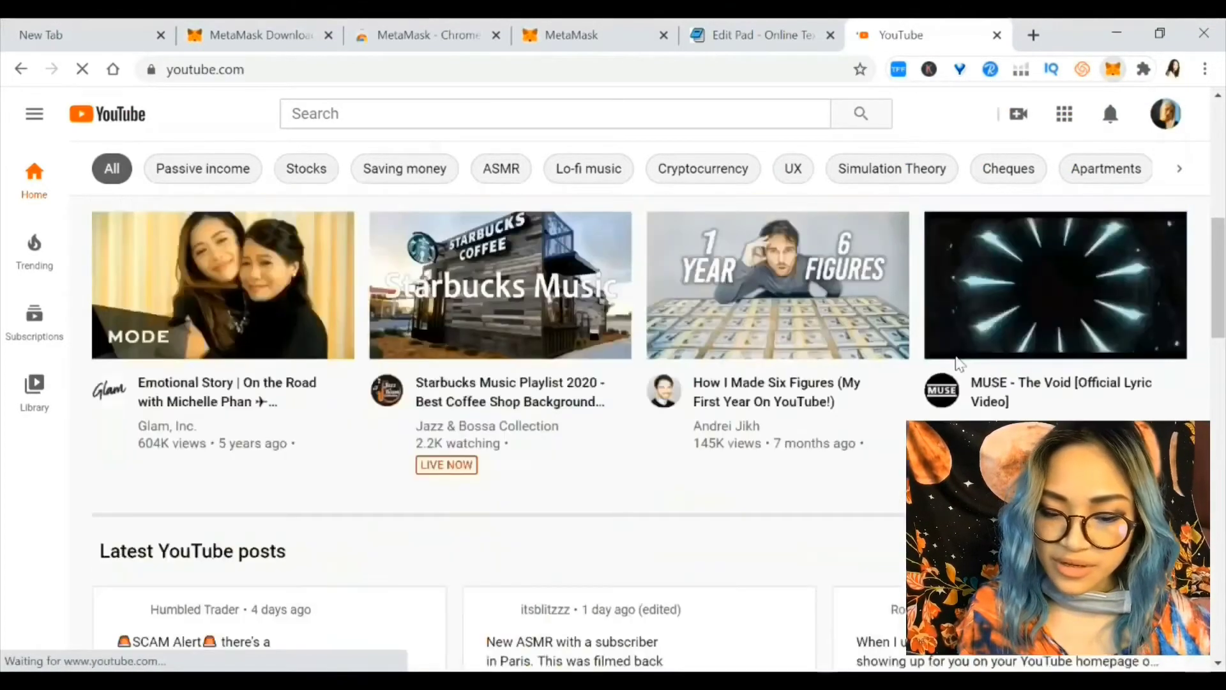
pyautogui.click(1115, 69)
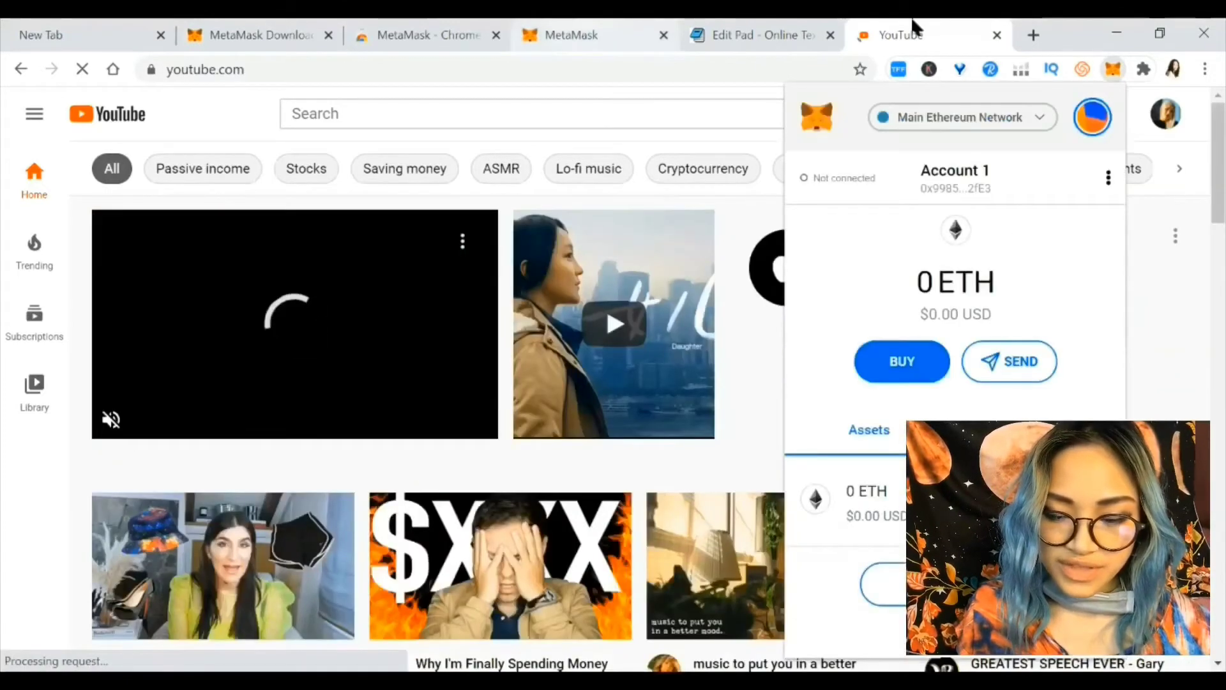
pyautogui.hotkey('ctrl', '4')
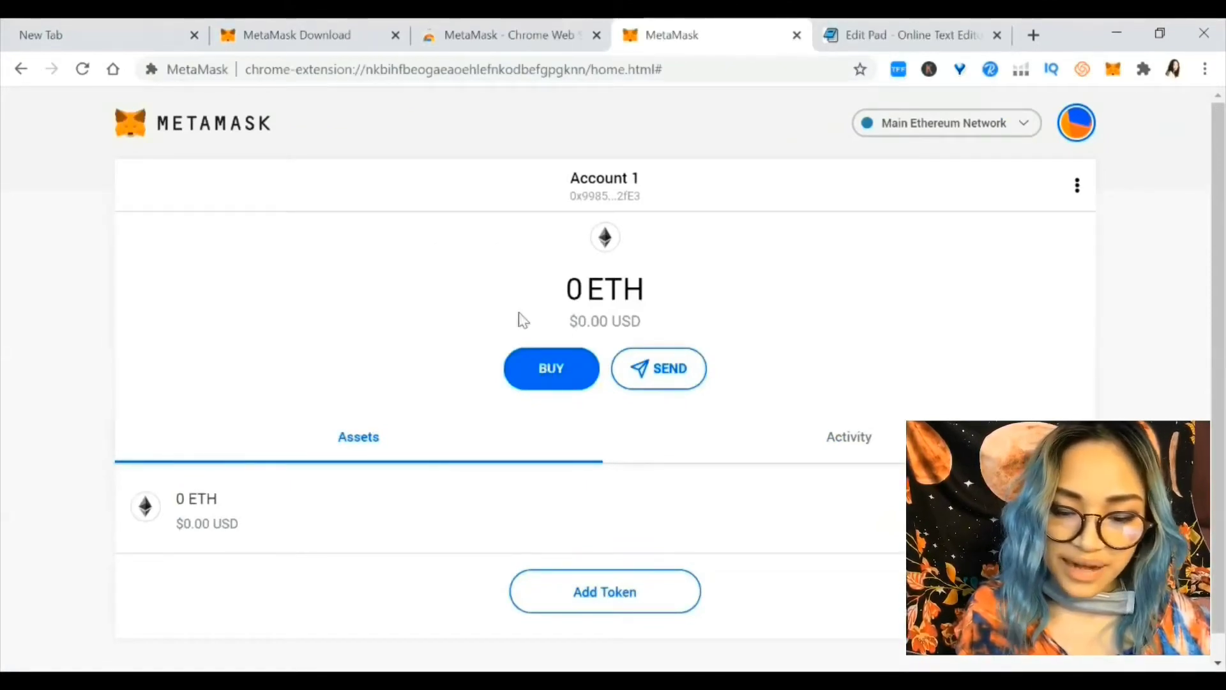
# Choose BUY in the MetaMask popup to show the Deposit Ether options
pyautogui.click(1115, 71)
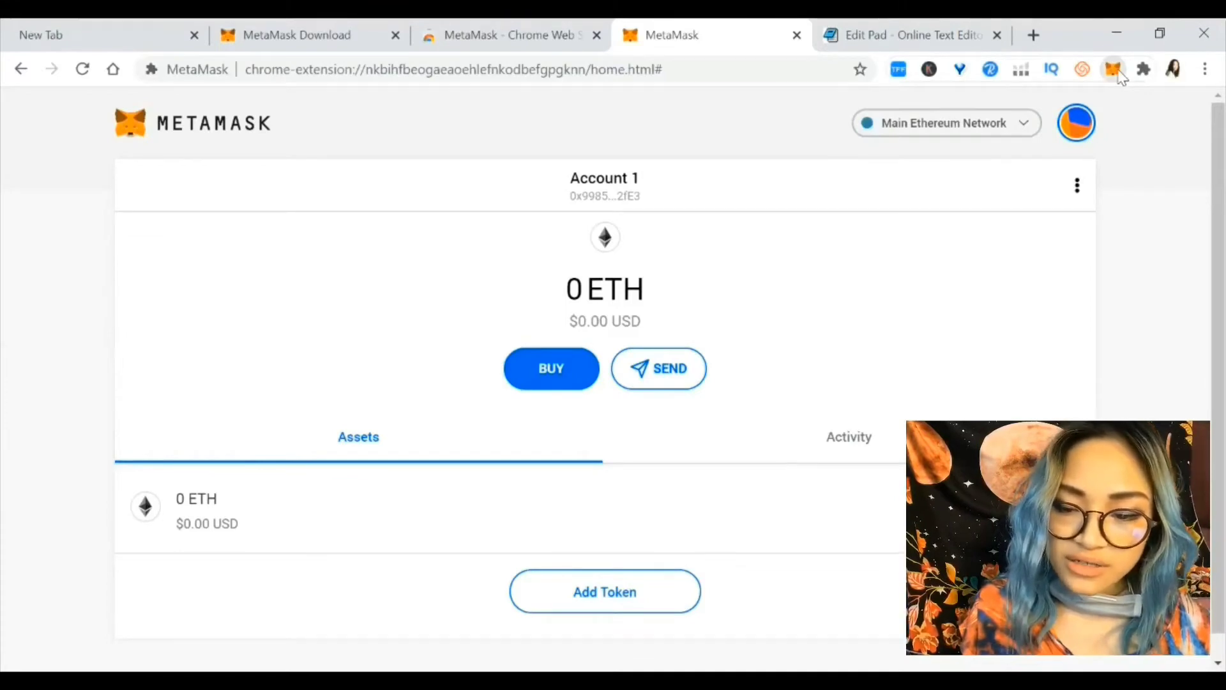
pyautogui.click(888, 370)
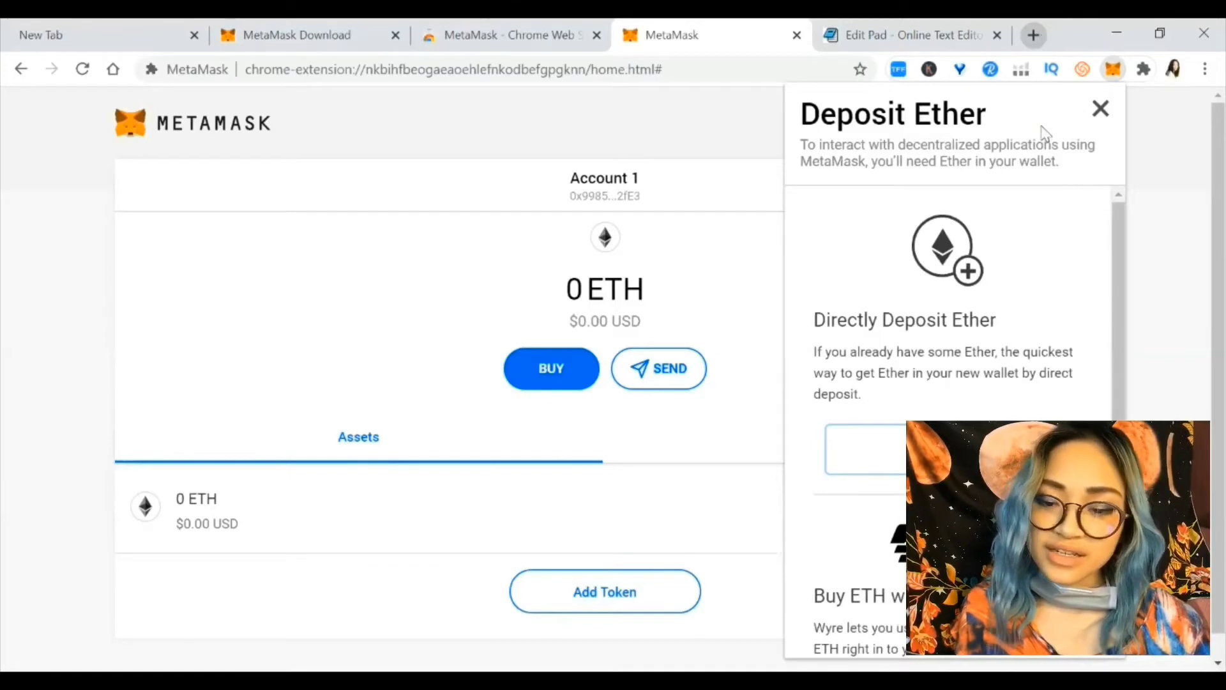
# Go to coinbase.com in a new tab and sign in to the Coinbase account
pyautogui.click(1035, 35)
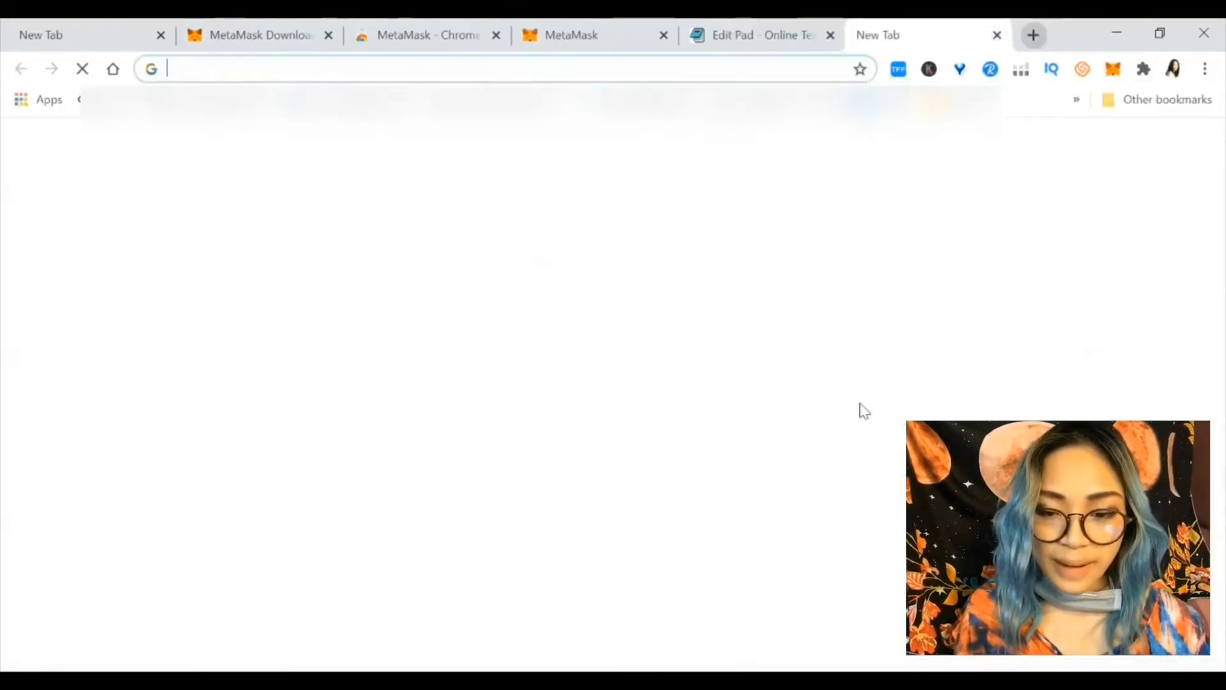
pyautogui.write('coinbase.com')
pyautogui.press('Return')
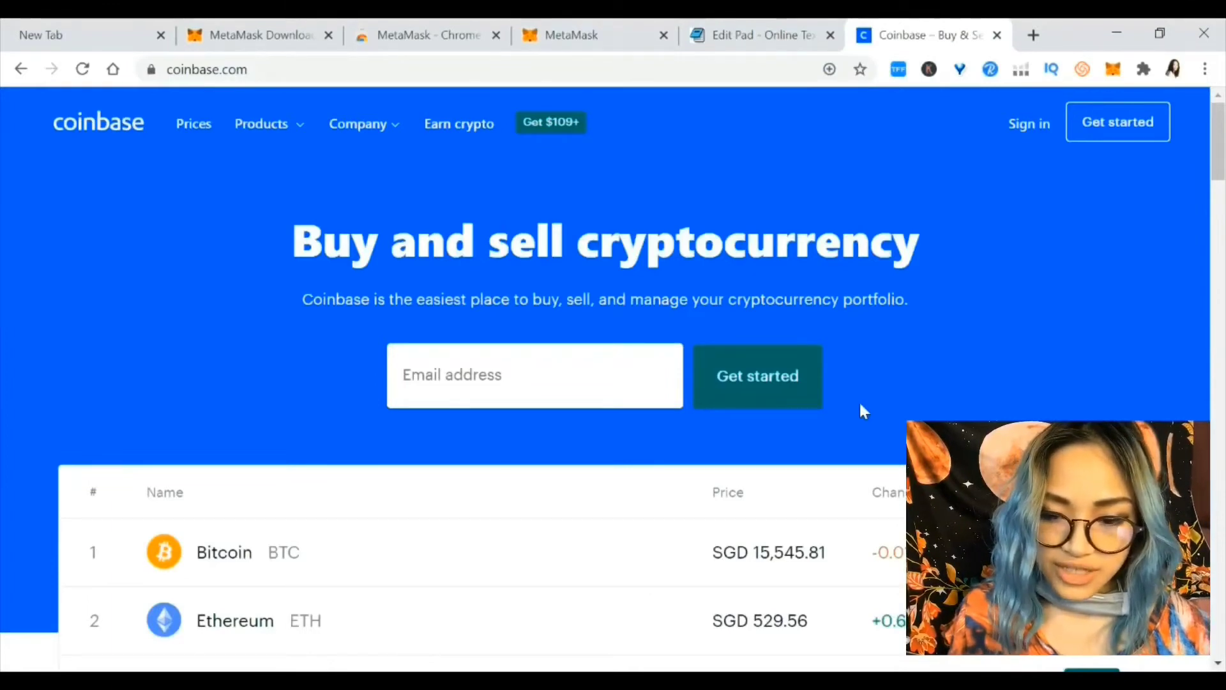
pyautogui.click(1029, 124)
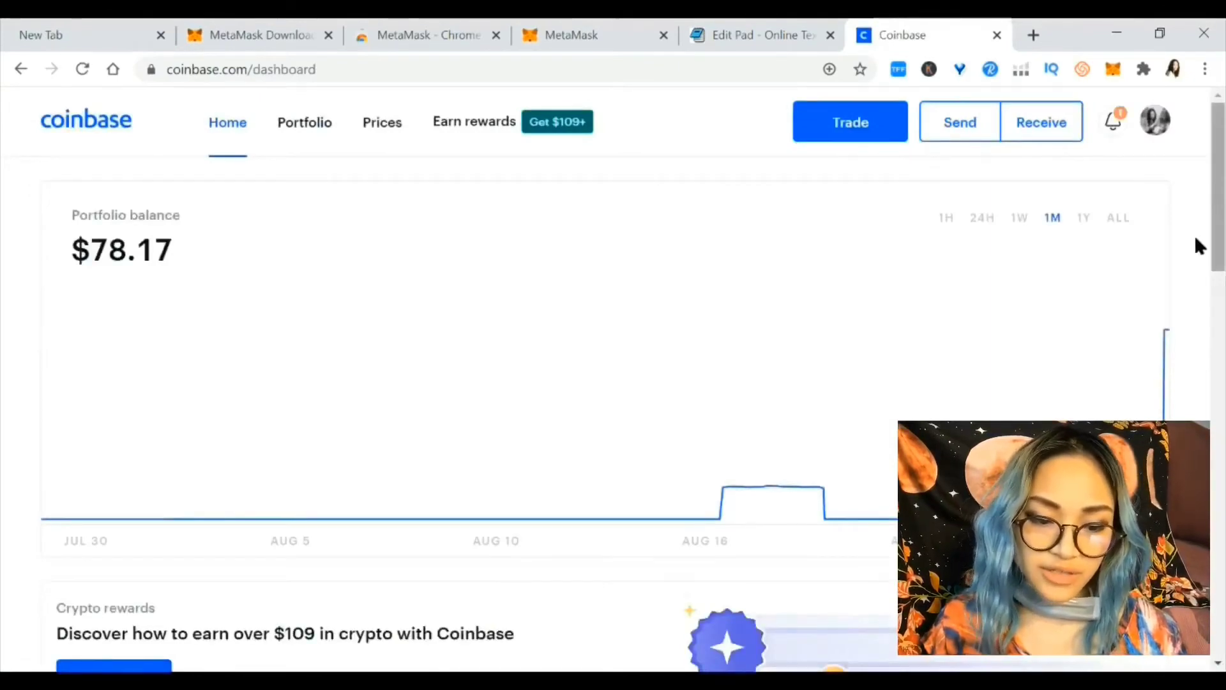
# Review the portfolio and recent transactions, showing 0.2000 ETH and a $78.17 balance
pyautogui.scroll(-7, 1198, 246)
pyautogui.scroll(-10, 1196, 238)
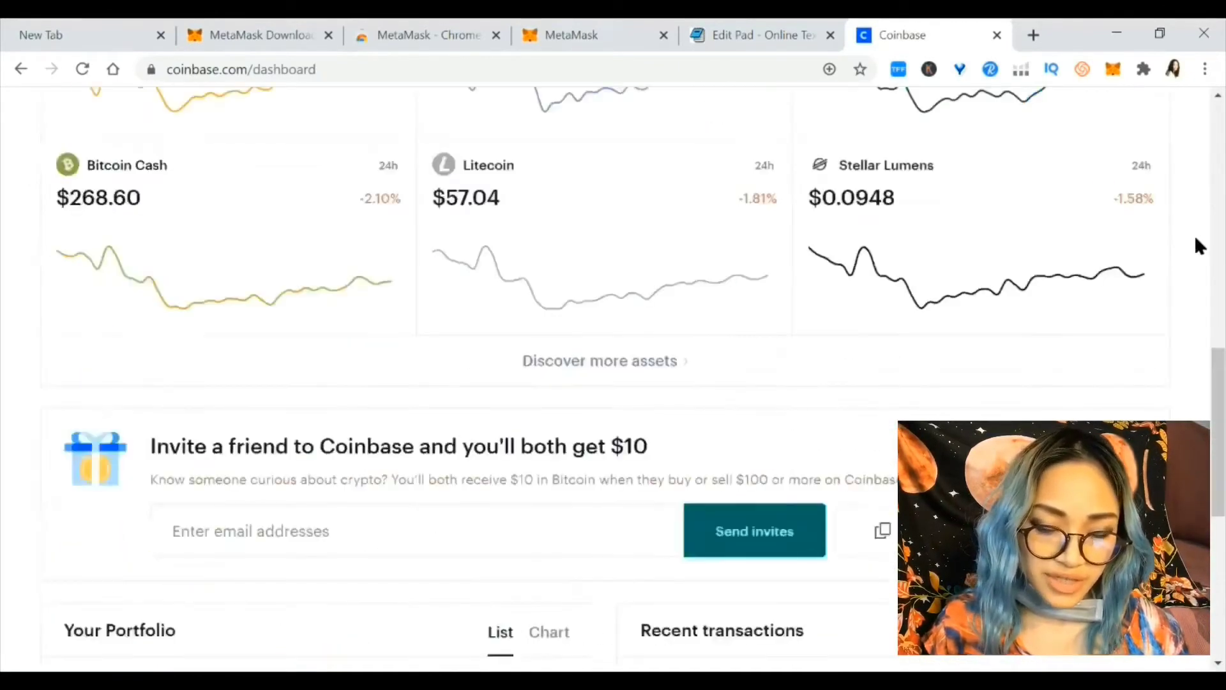
pyautogui.scroll(-2, 1196, 243)
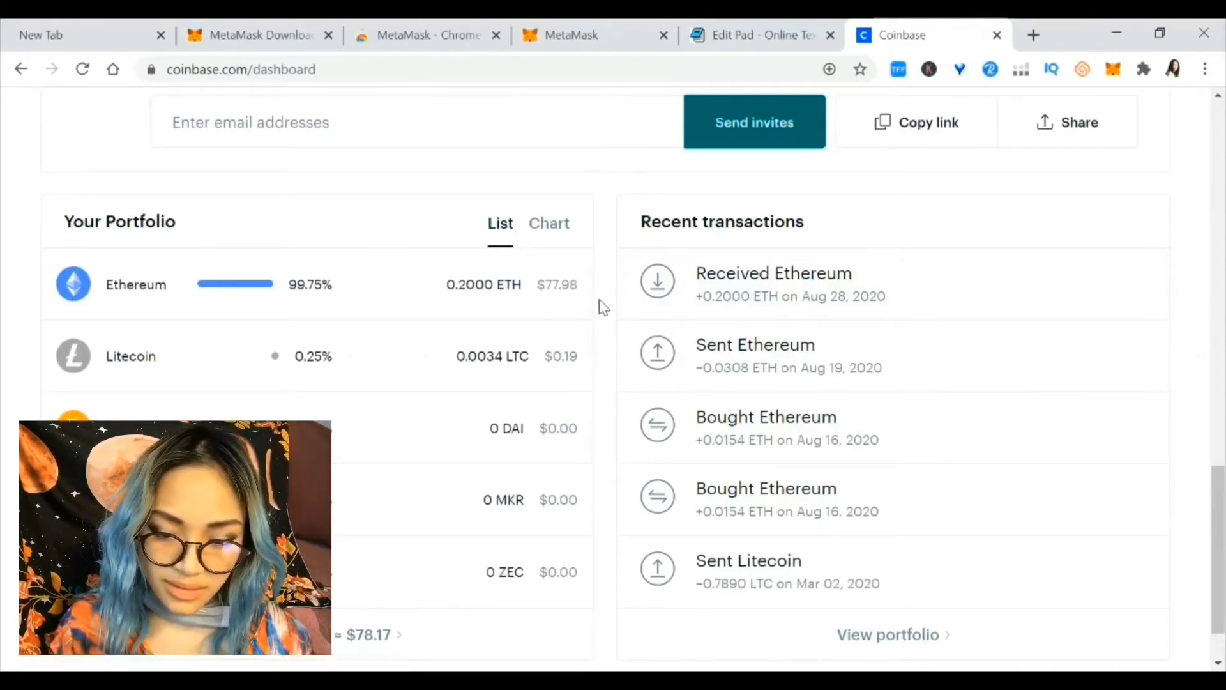
pyautogui.scroll(6, 602, 307)
pyautogui.scroll(5, 600, 308)
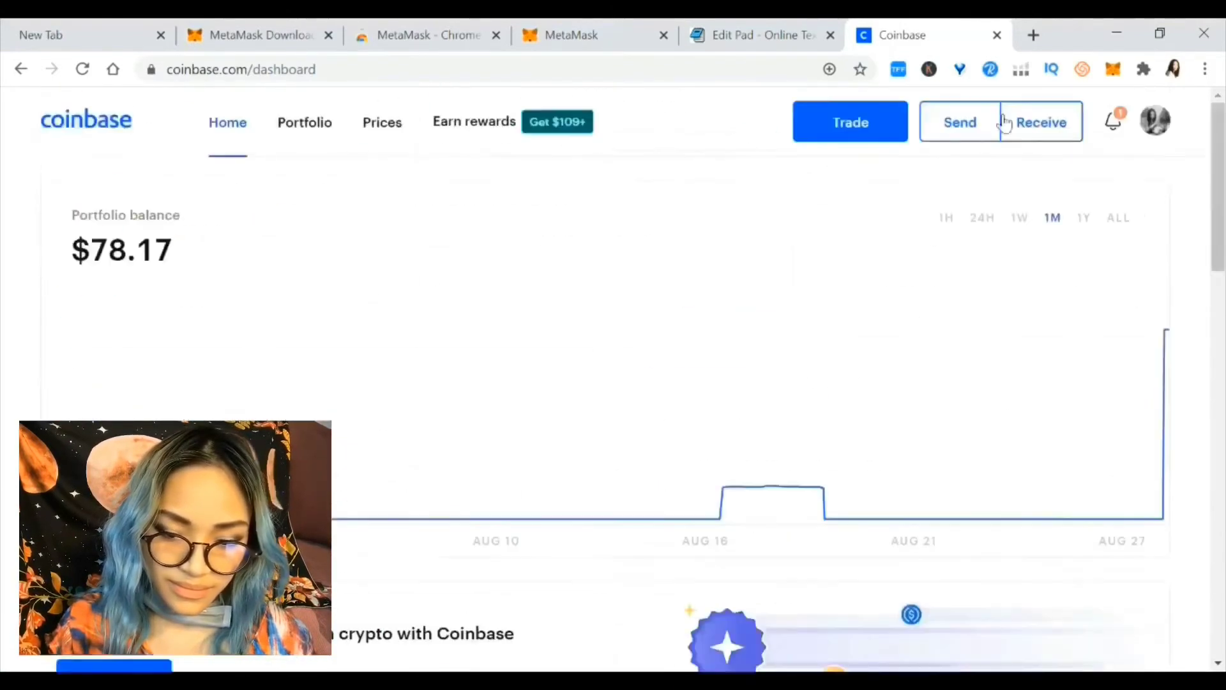
# Start a Coinbase send with Send all setting $77.91 of Ethereum, briefly checking MetaMask
pyautogui.click(958, 121)
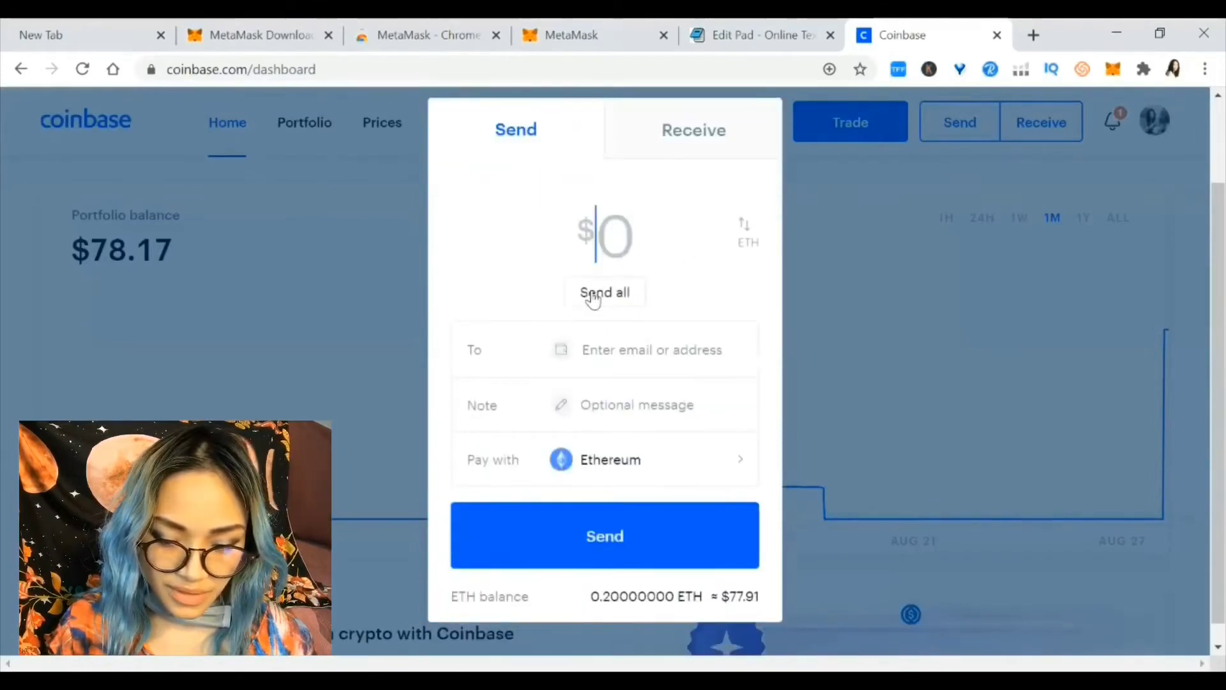
pyautogui.click(593, 297)
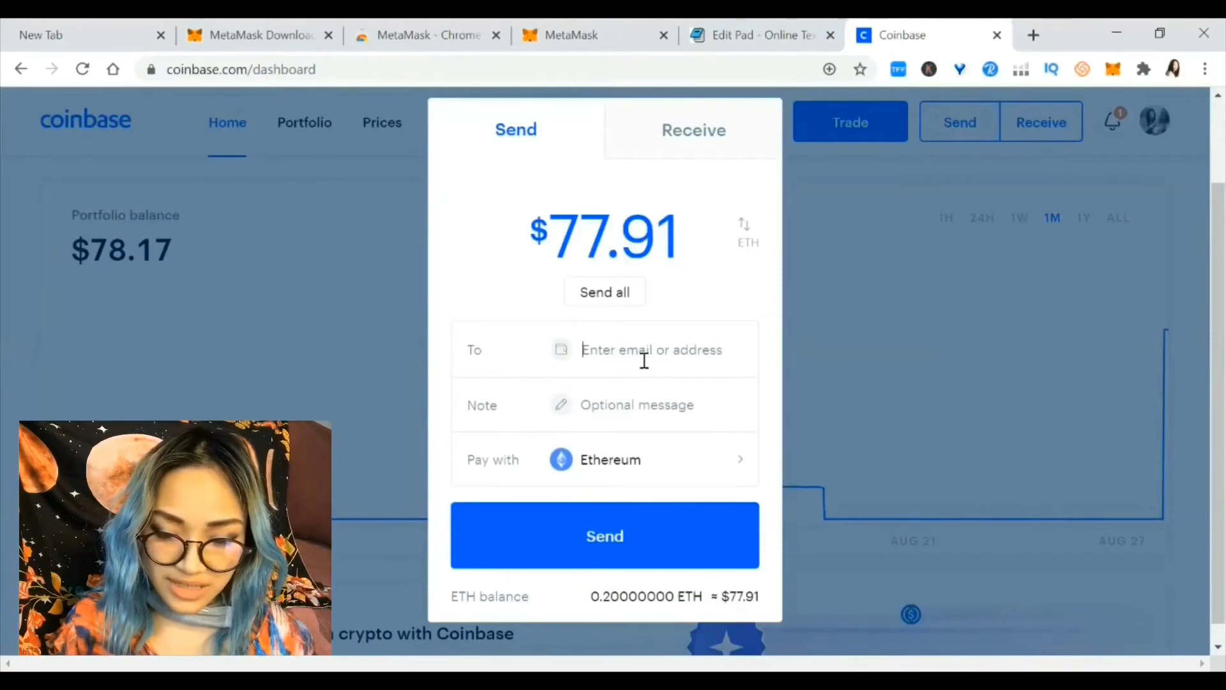
pyautogui.click(592, 26)
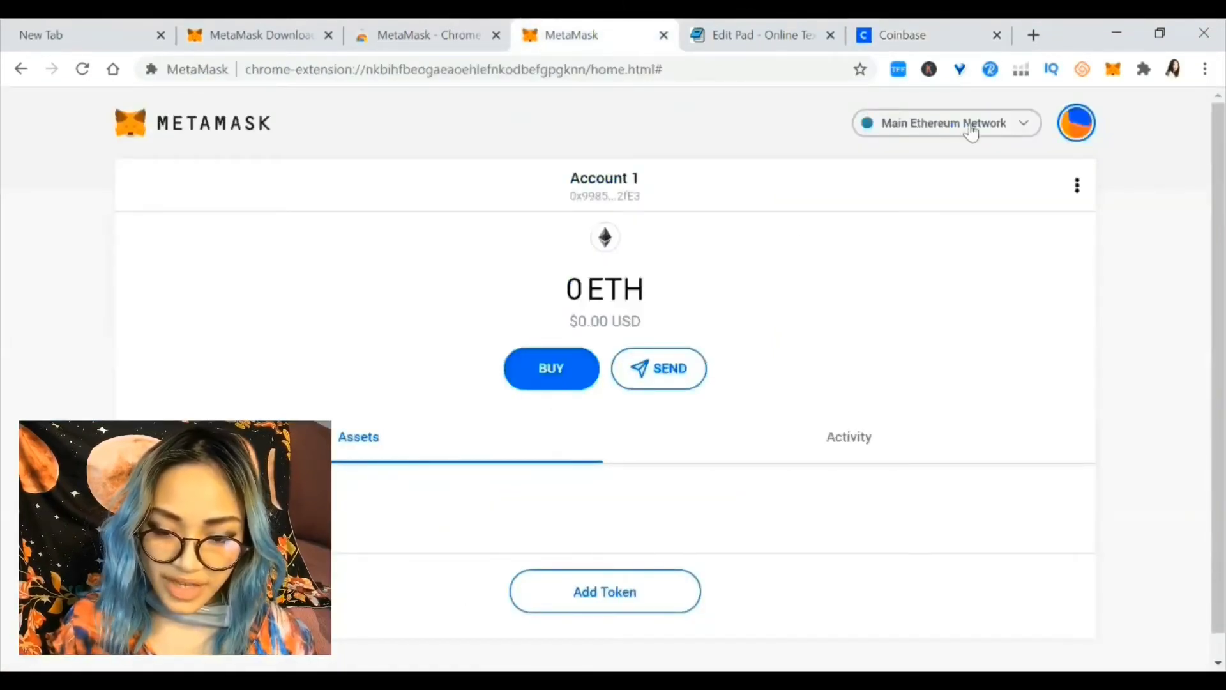
pyautogui.click(901, 26)
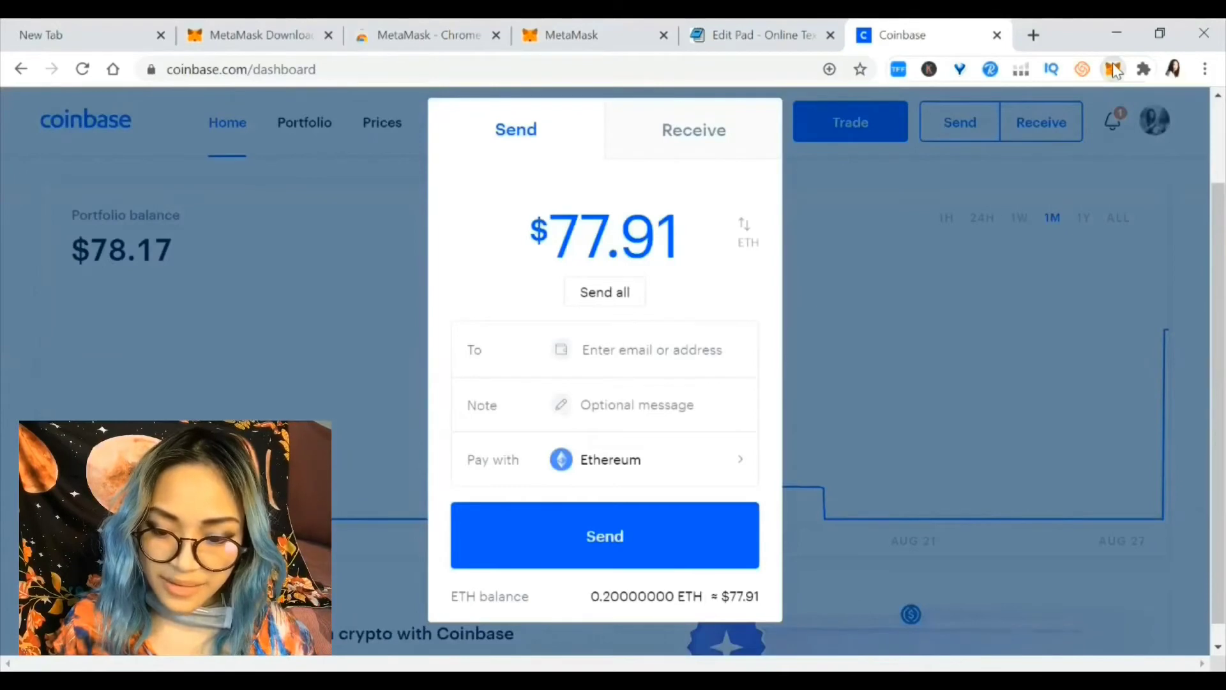
# Copy Account 1's wallet address from MetaMask's View Account panel and close the popup
pyautogui.click(1113, 65)
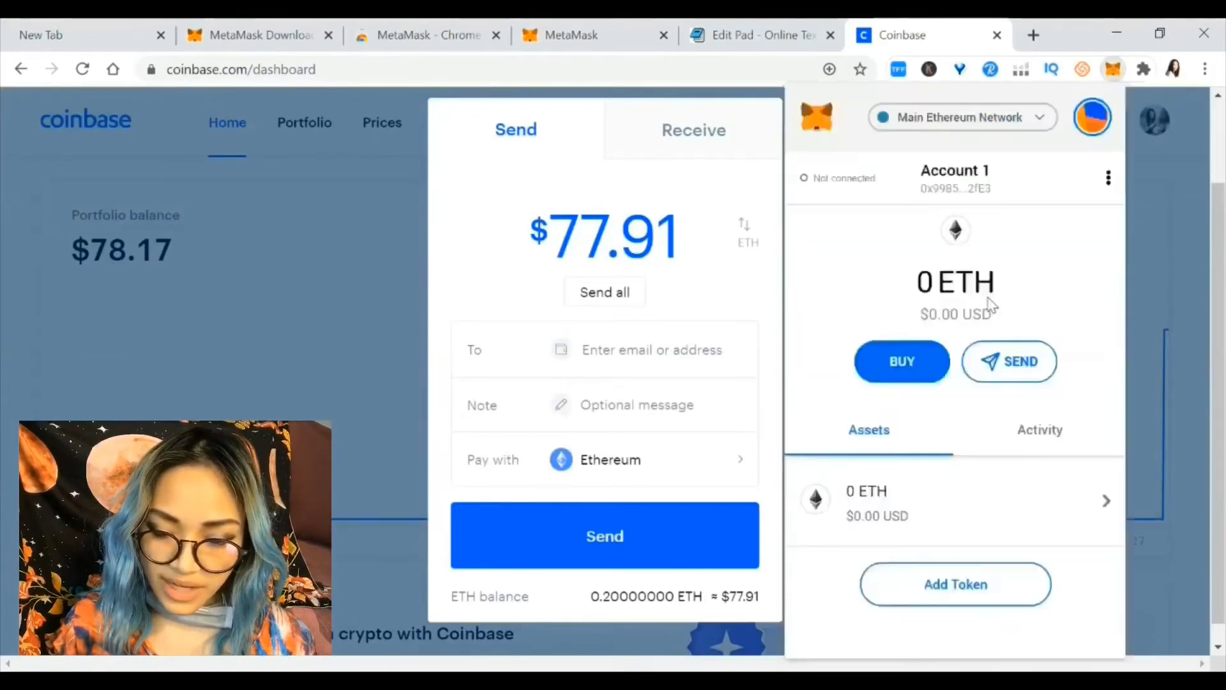
pyautogui.click(934, 365)
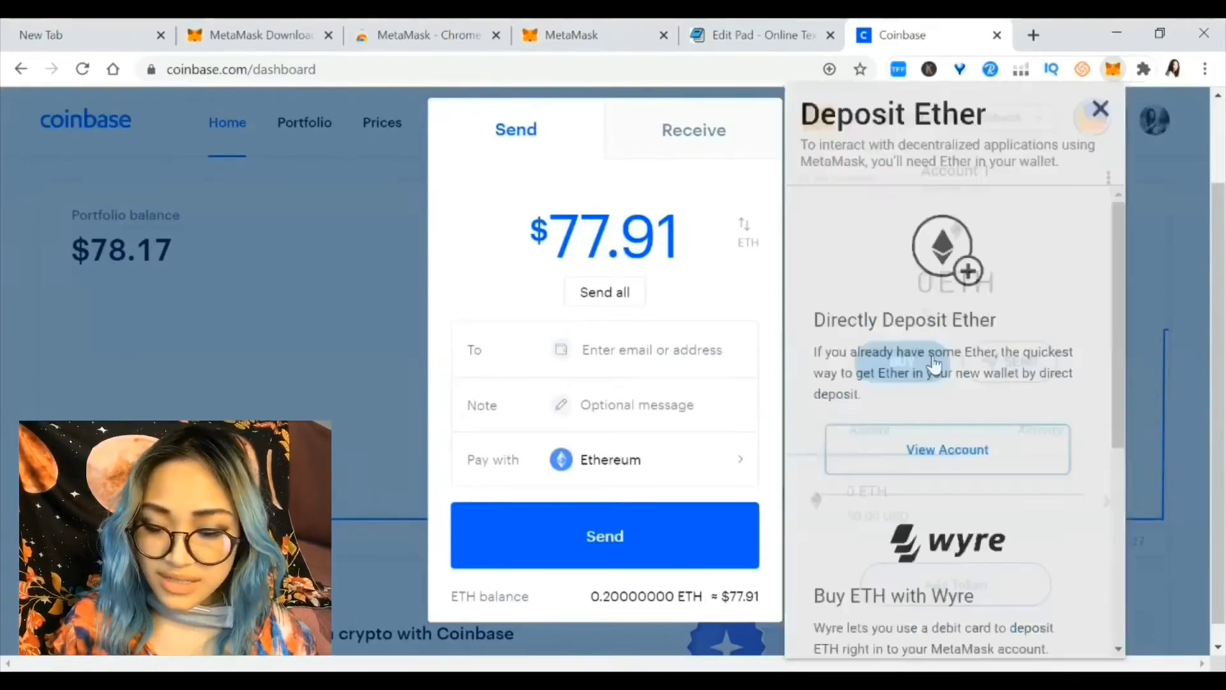
pyautogui.click(964, 470)
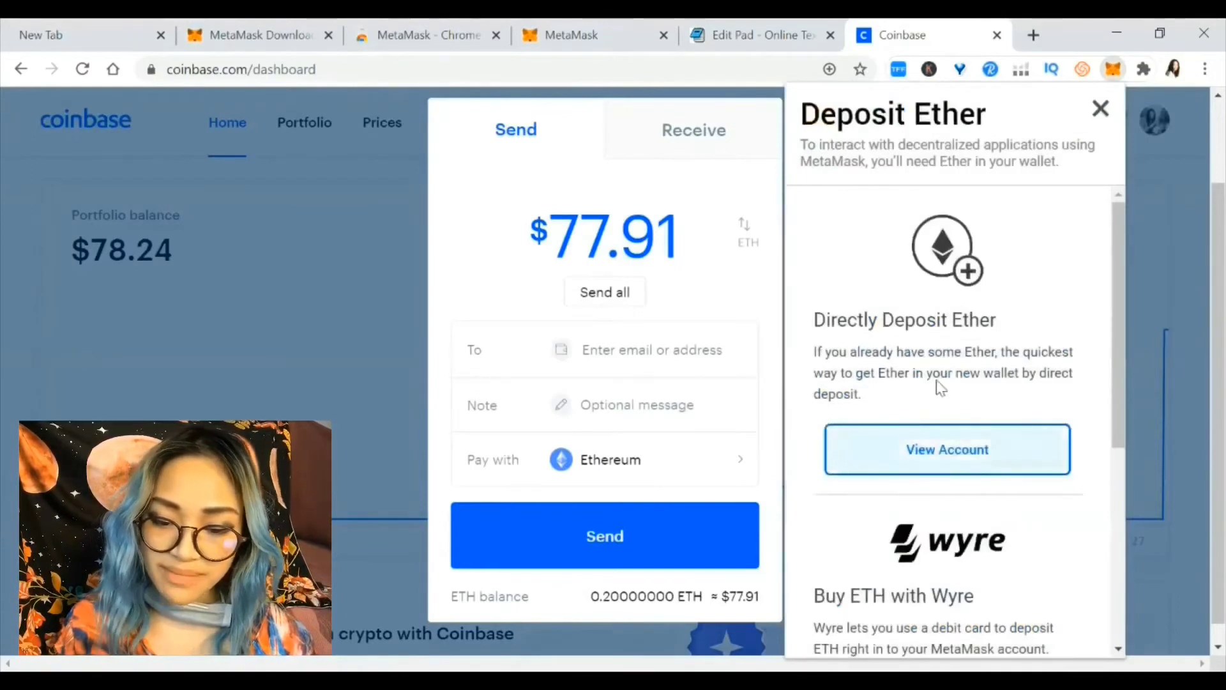
pyautogui.click(939, 384)
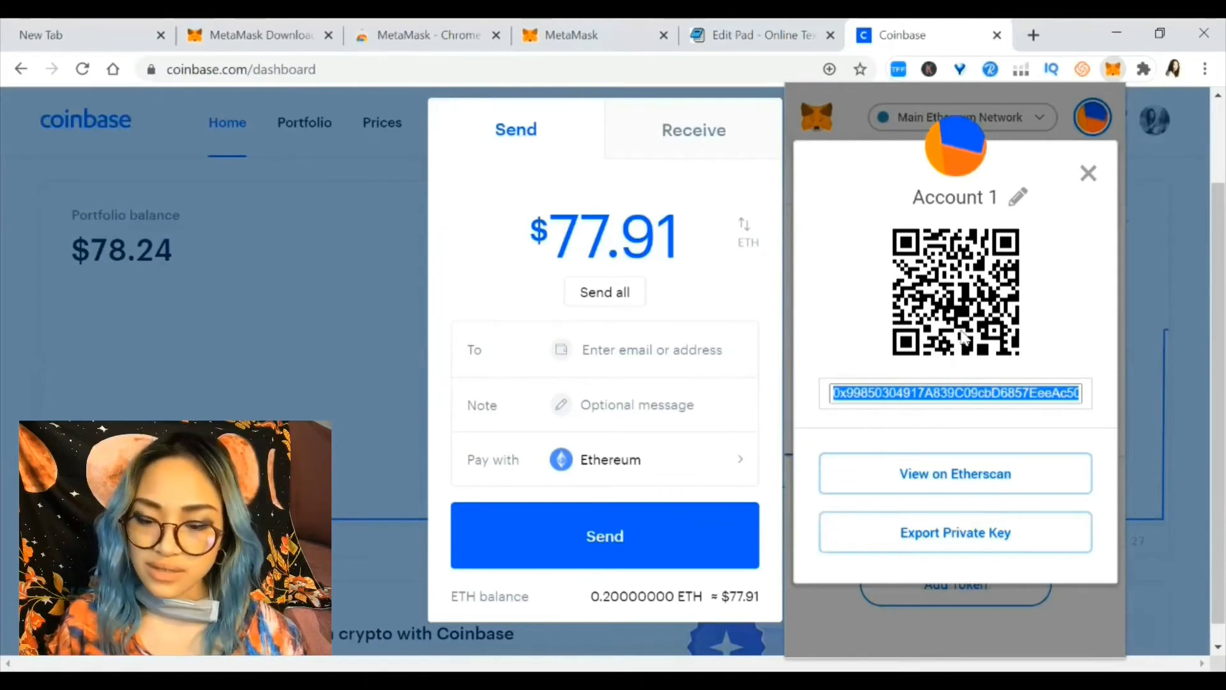
pyautogui.rightClick(951, 399)
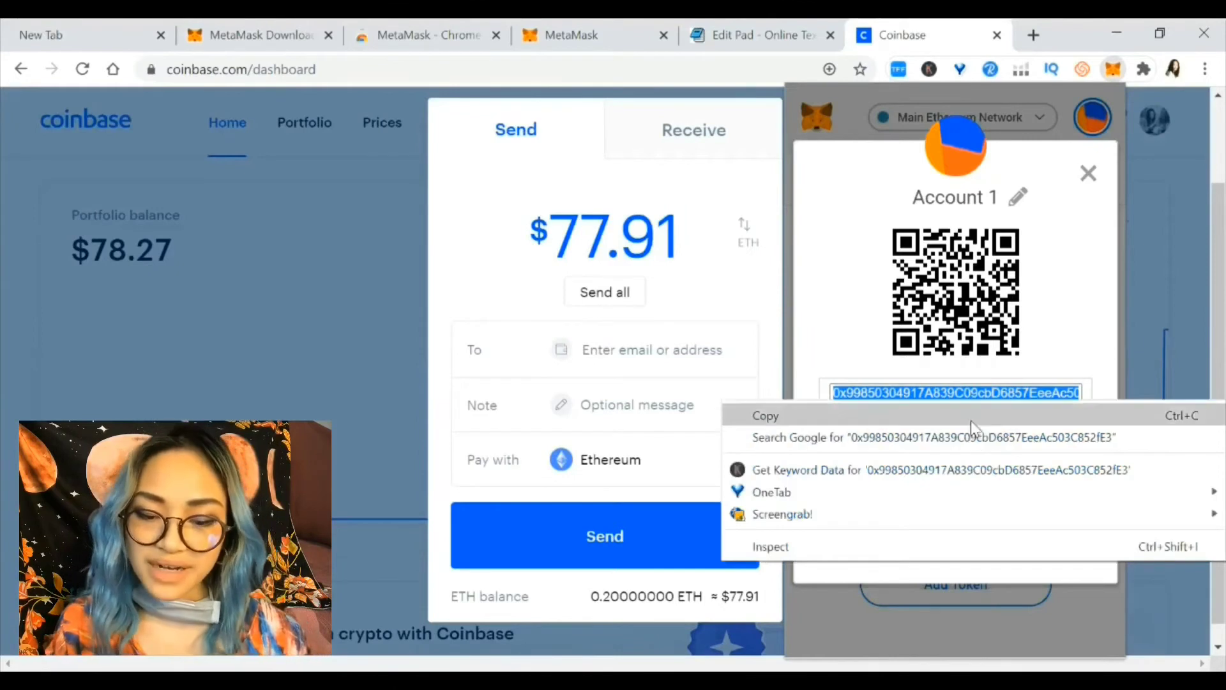
pyautogui.click(969, 416)
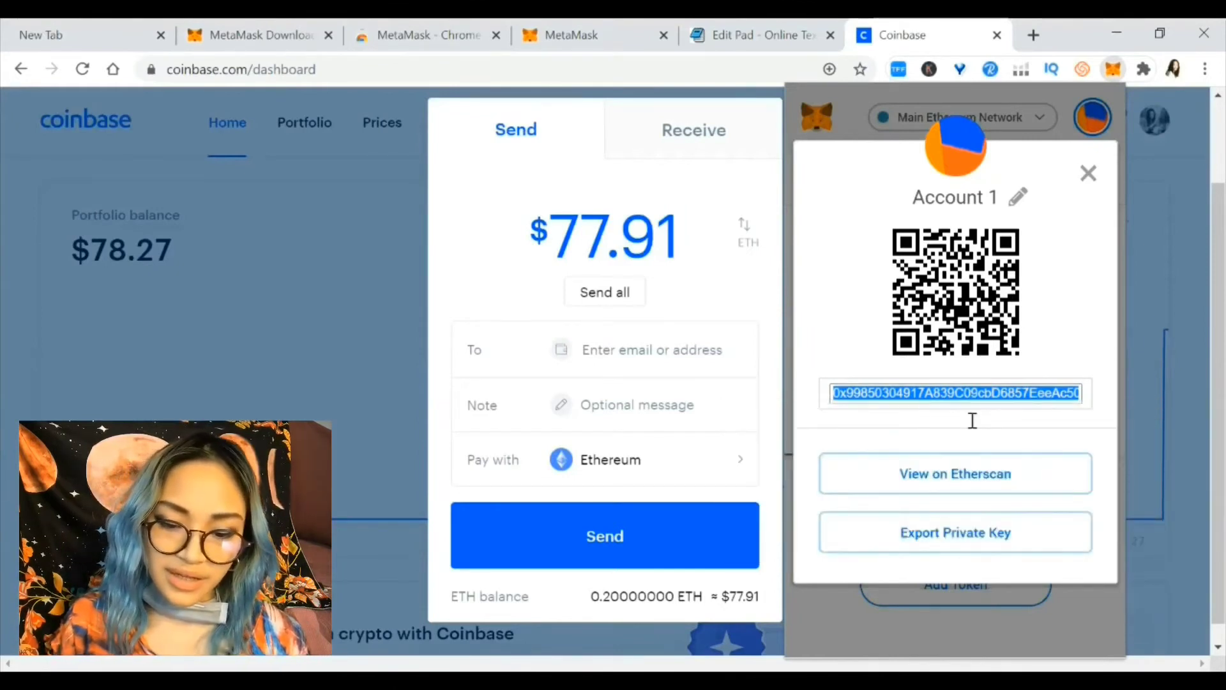
pyautogui.click(630, 346)
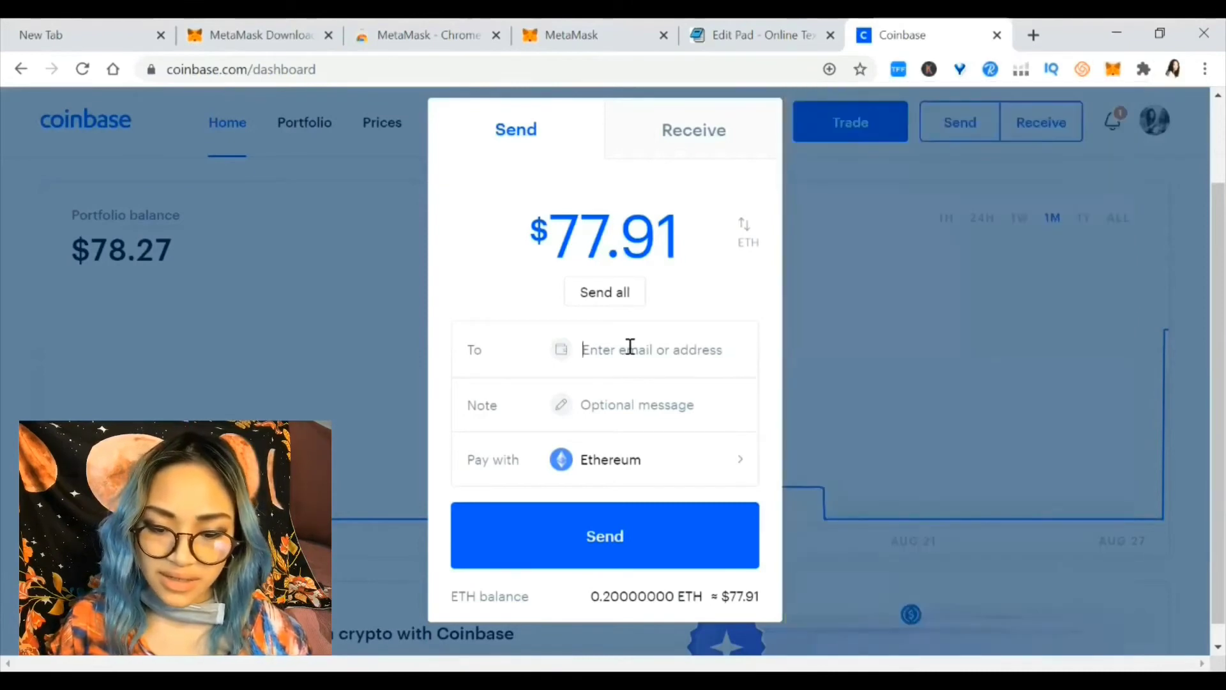
# Paste the MetaMask address as the recipient and add the note 'hey!'
pyautogui.rightClick(628, 345)
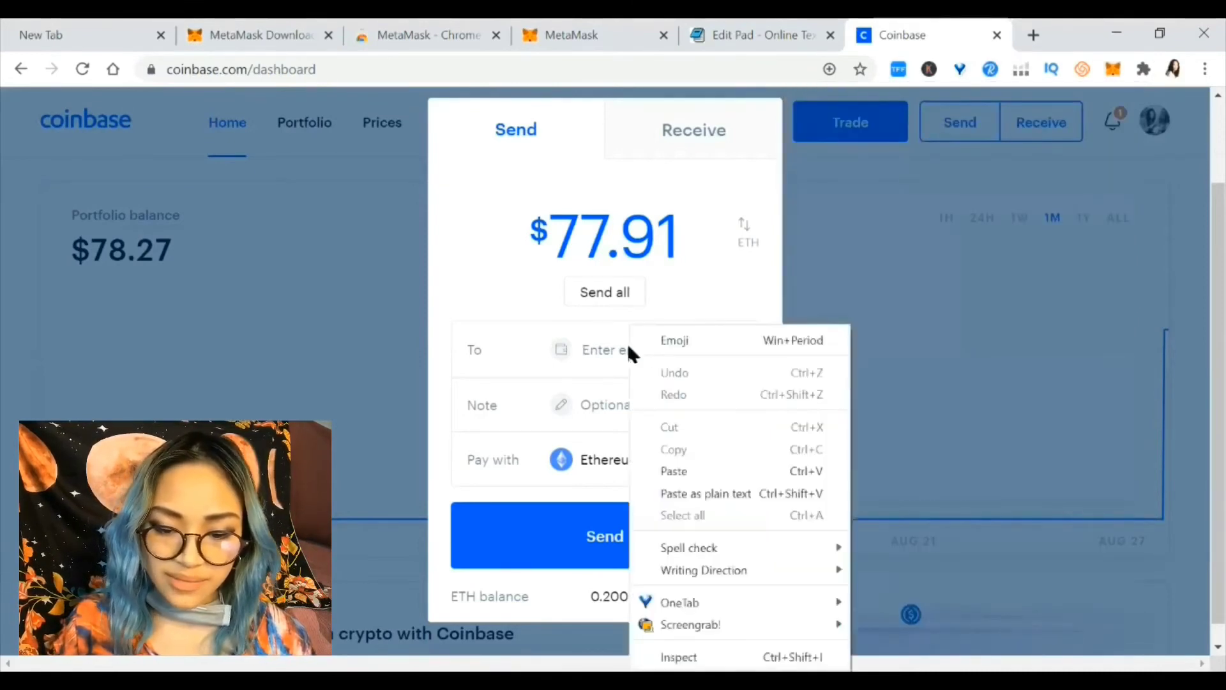
pyautogui.click(703, 471)
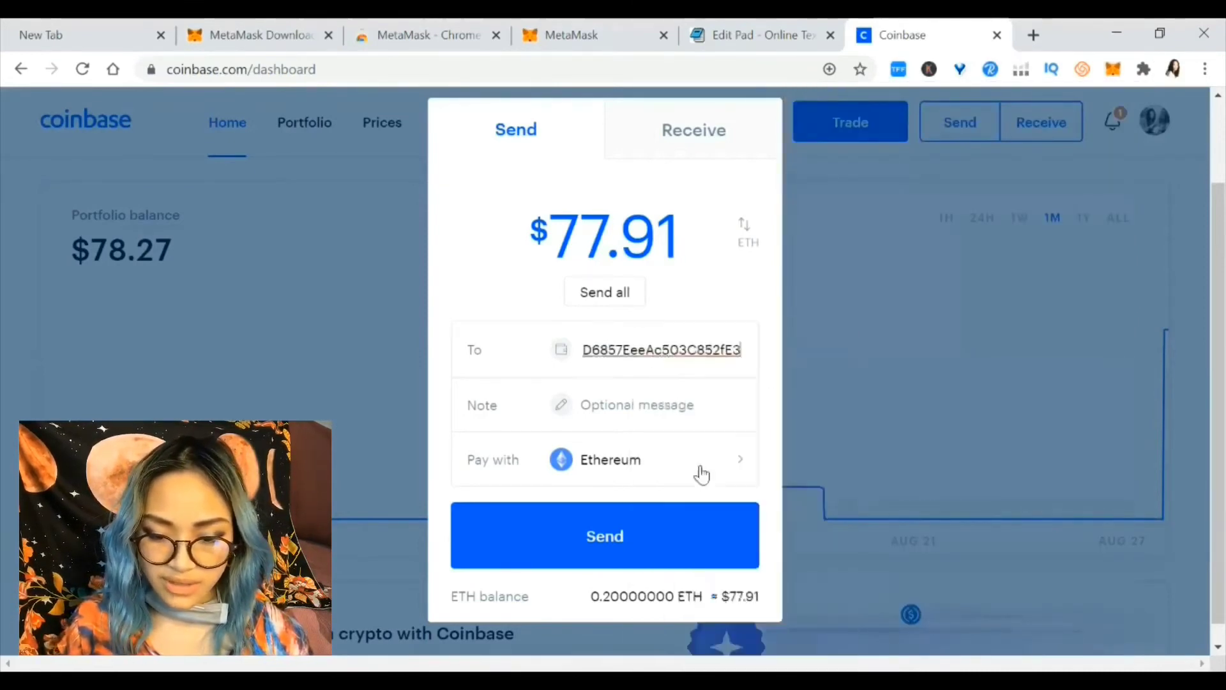
pyautogui.click(650, 406)
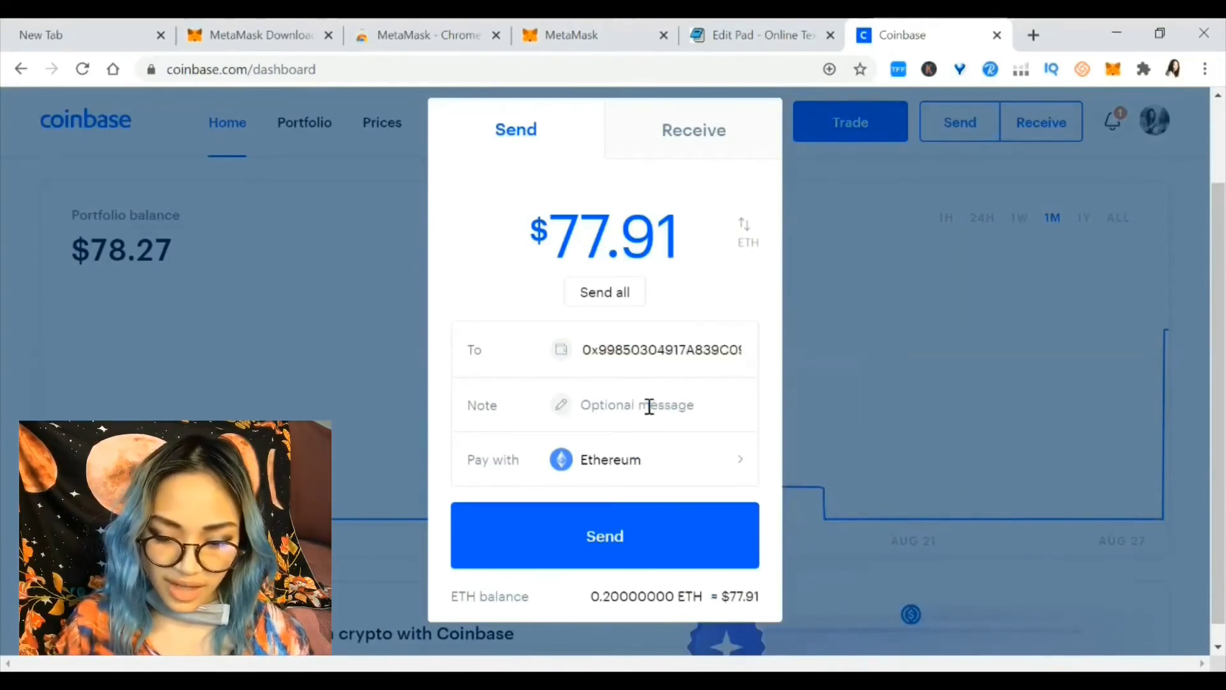
pyautogui.write('hey!')
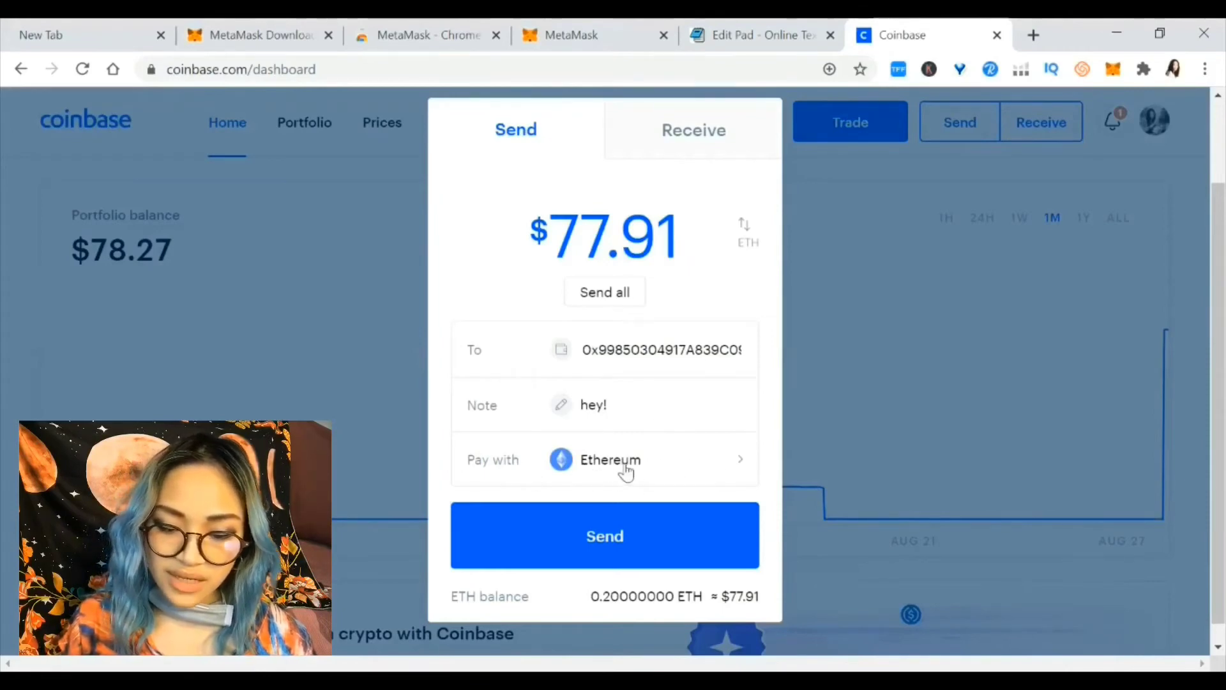
# Review sending 0.19850900 ETH ($77.33) and its 0.00149100 ETH network fee
pyautogui.click(634, 539)
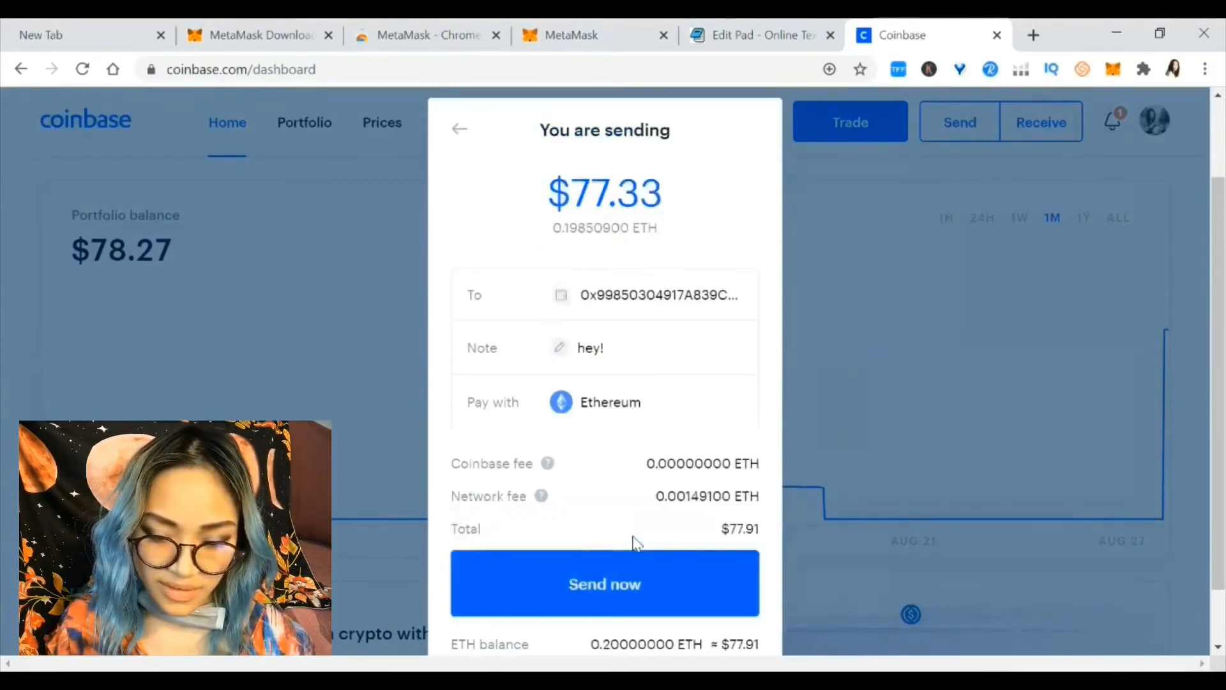
pyautogui.scroll(-1, 681, 345)
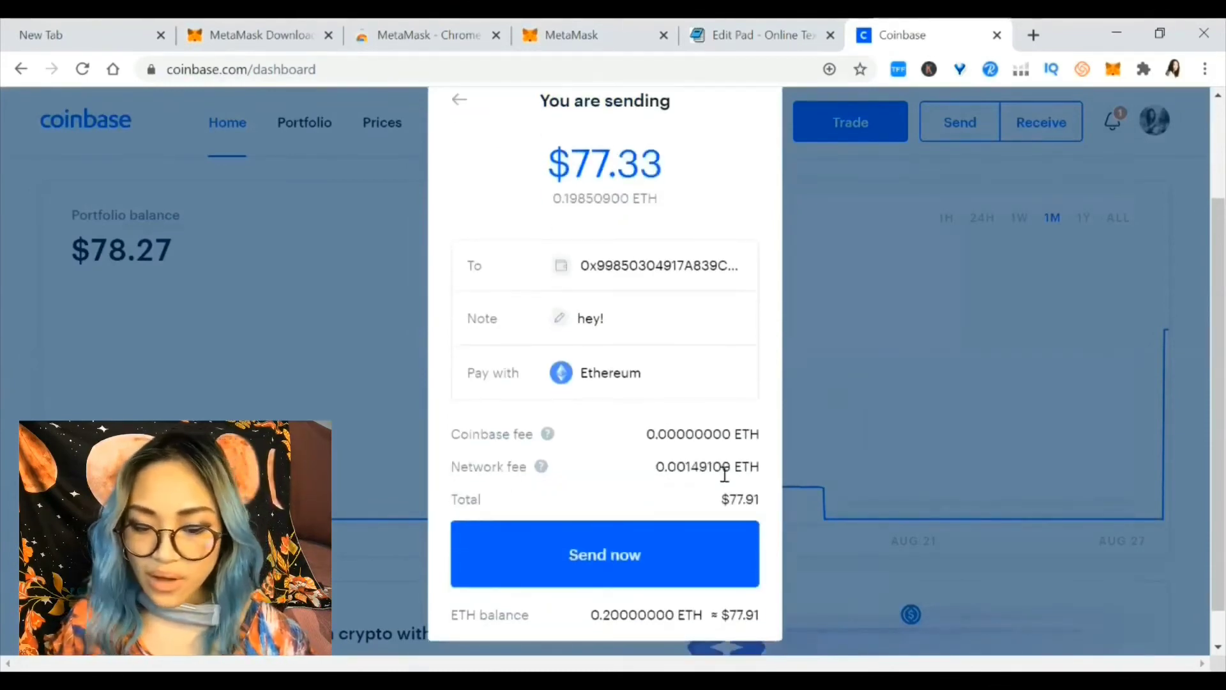
pyautogui.scroll(1, 725, 473)
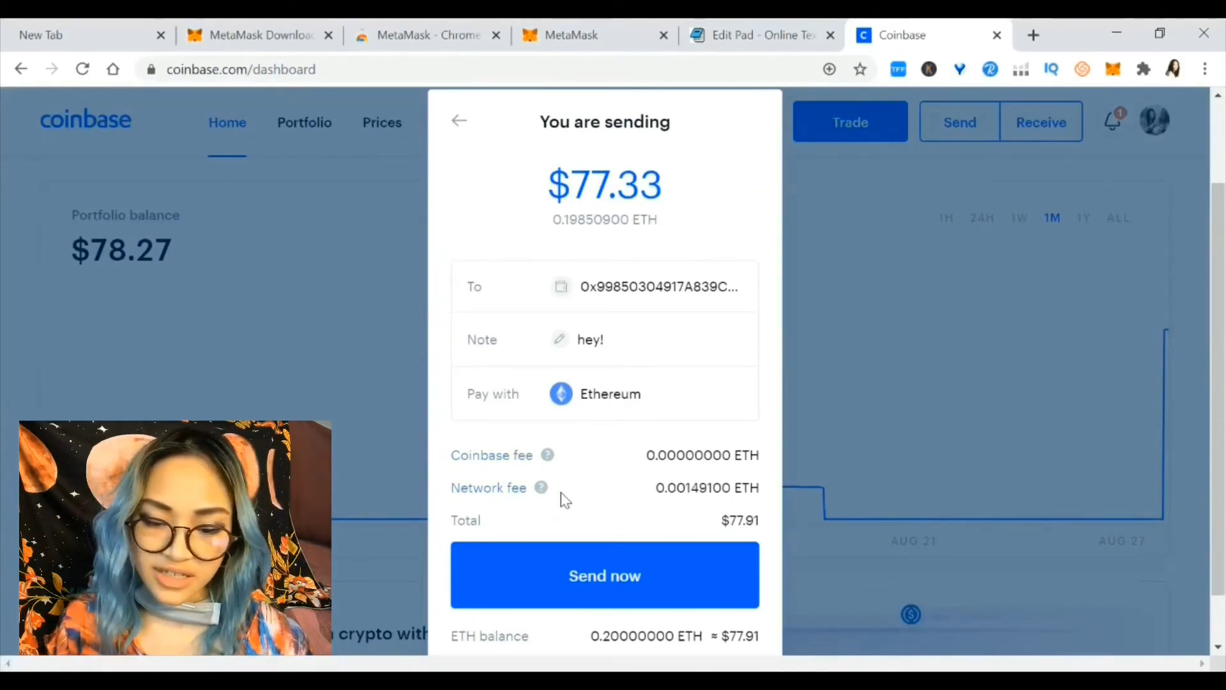
pyautogui.doubleClick(698, 491)
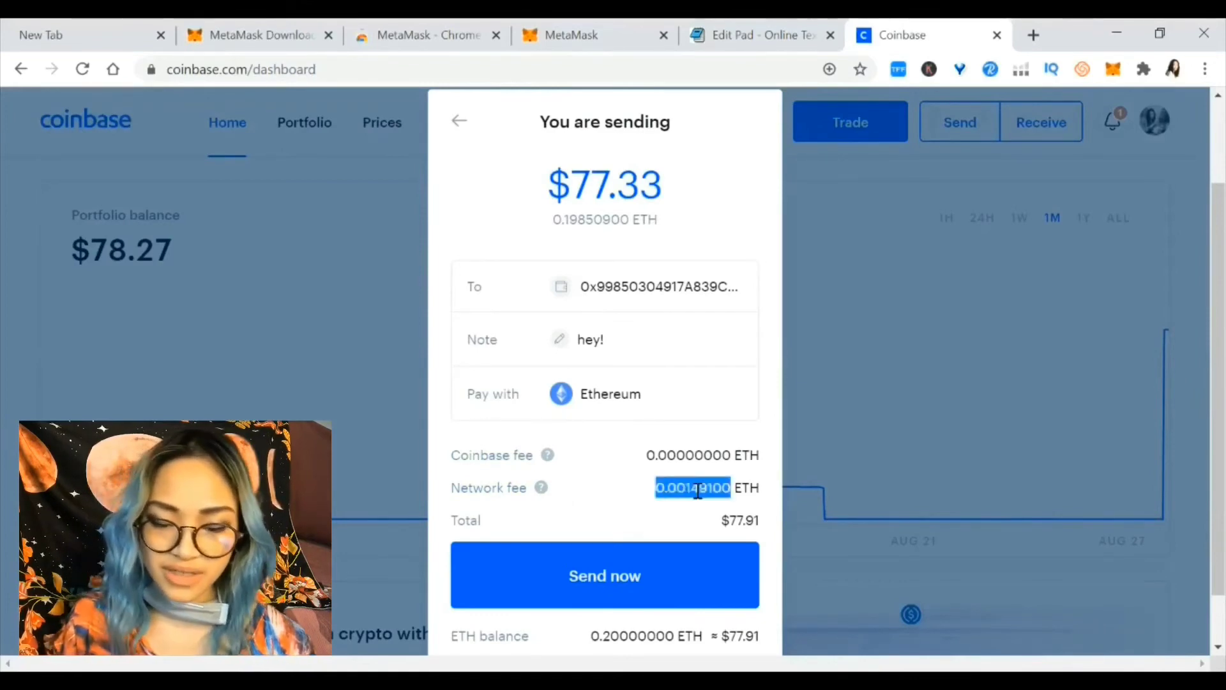
pyautogui.click(698, 491)
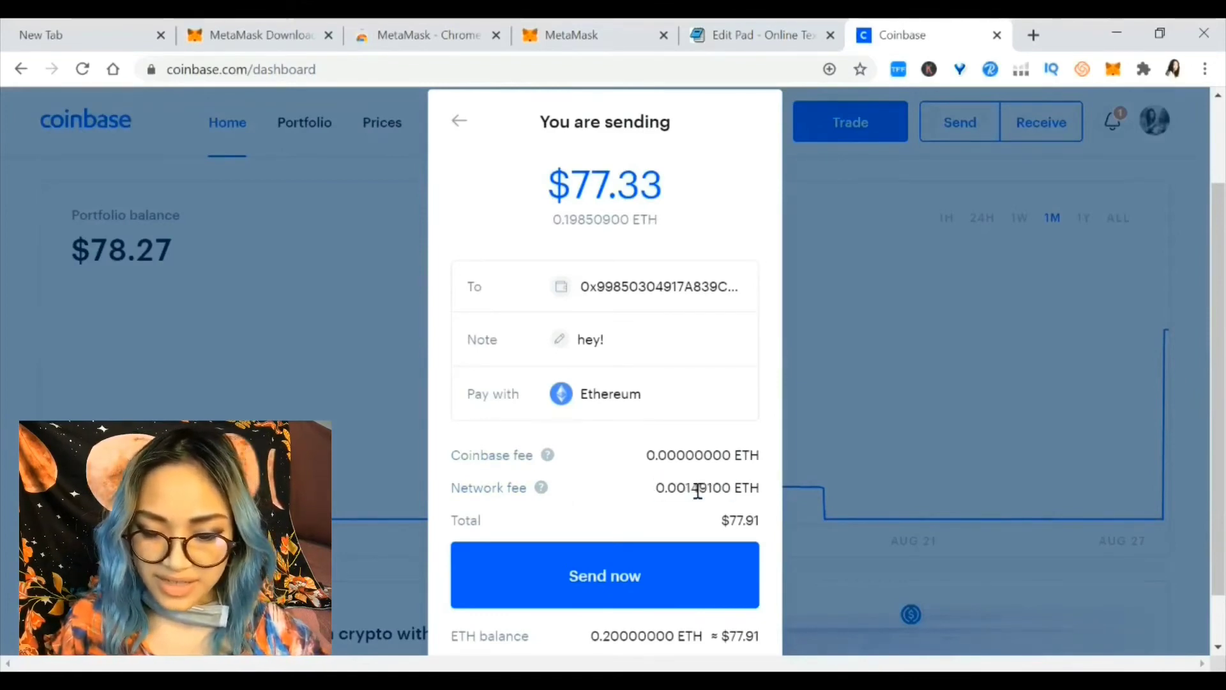
# Confirm the send with the SMS 2-step code and find the −0.2000 ETH Sent Ethereum entry
pyautogui.click(677, 568)
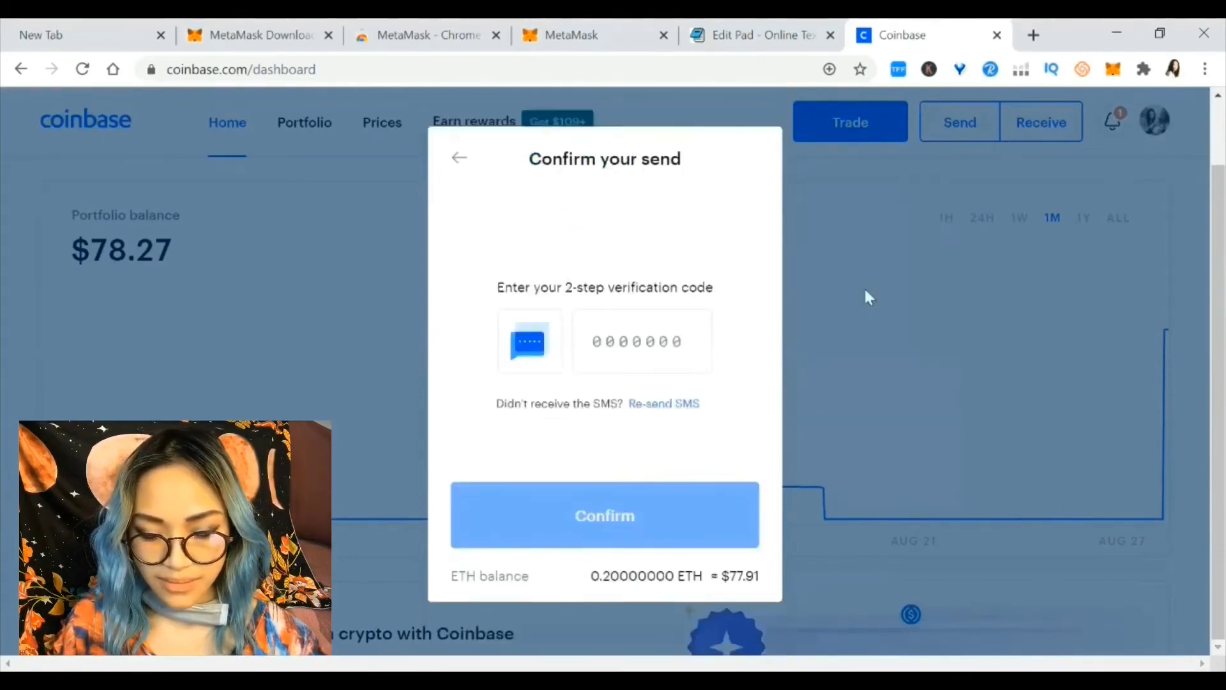
pyautogui.click(643, 336)
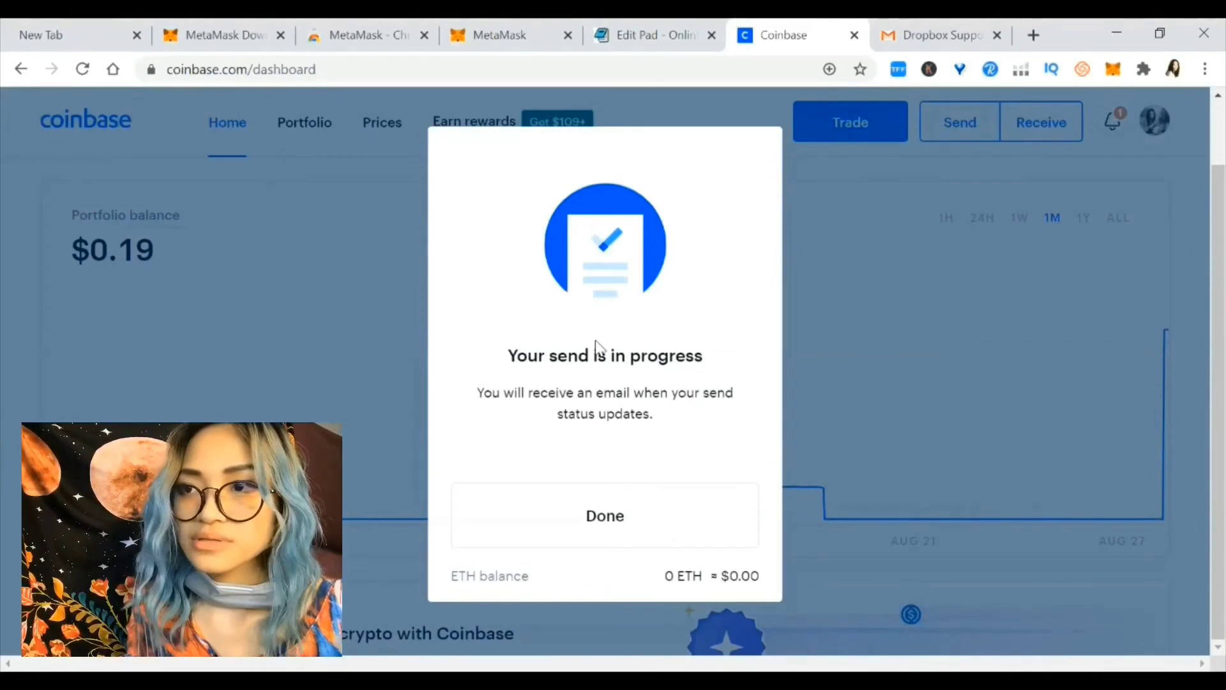
pyautogui.click(621, 544)
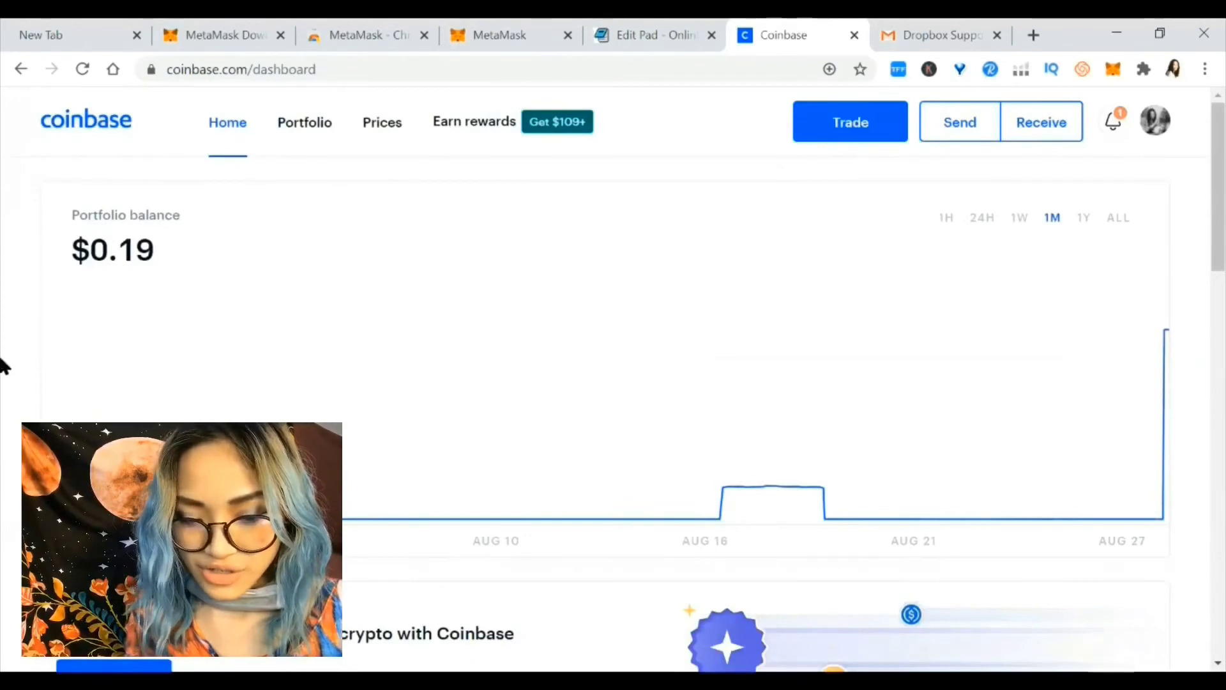
pyautogui.scroll(-10, 3, 367)
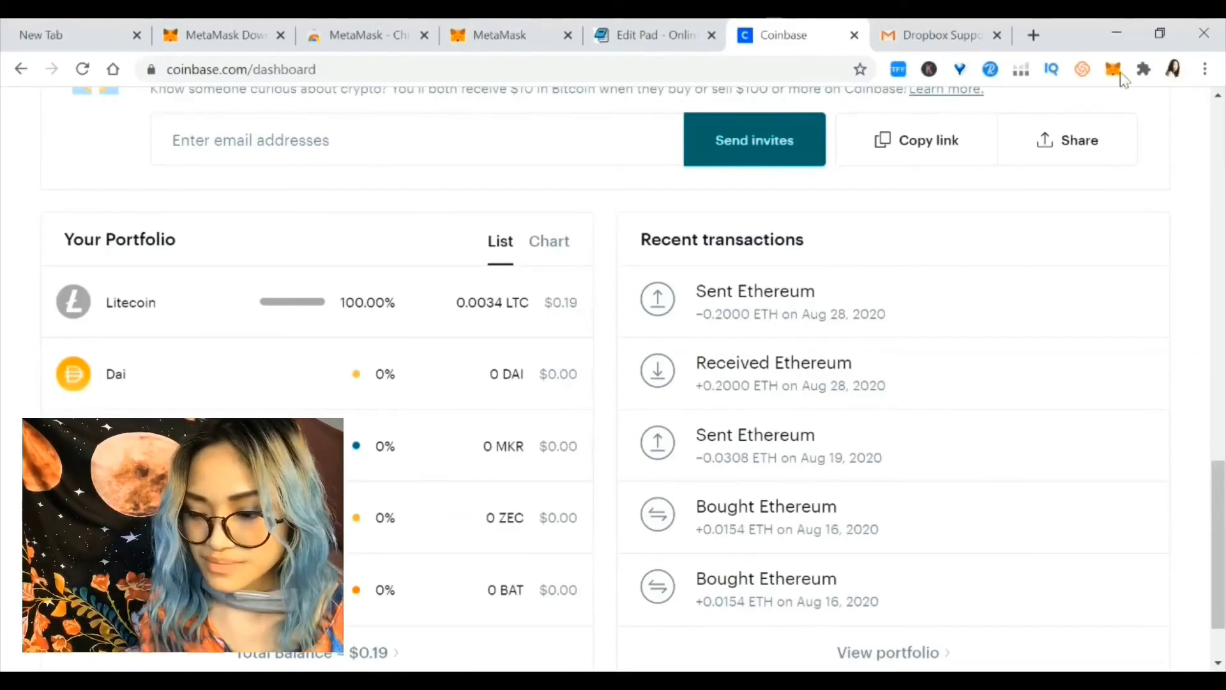
# Open MetaMask's Activity to see the 0.198509 ETH Receive and 0.1985 ETH balance
pyautogui.click(1114, 69)
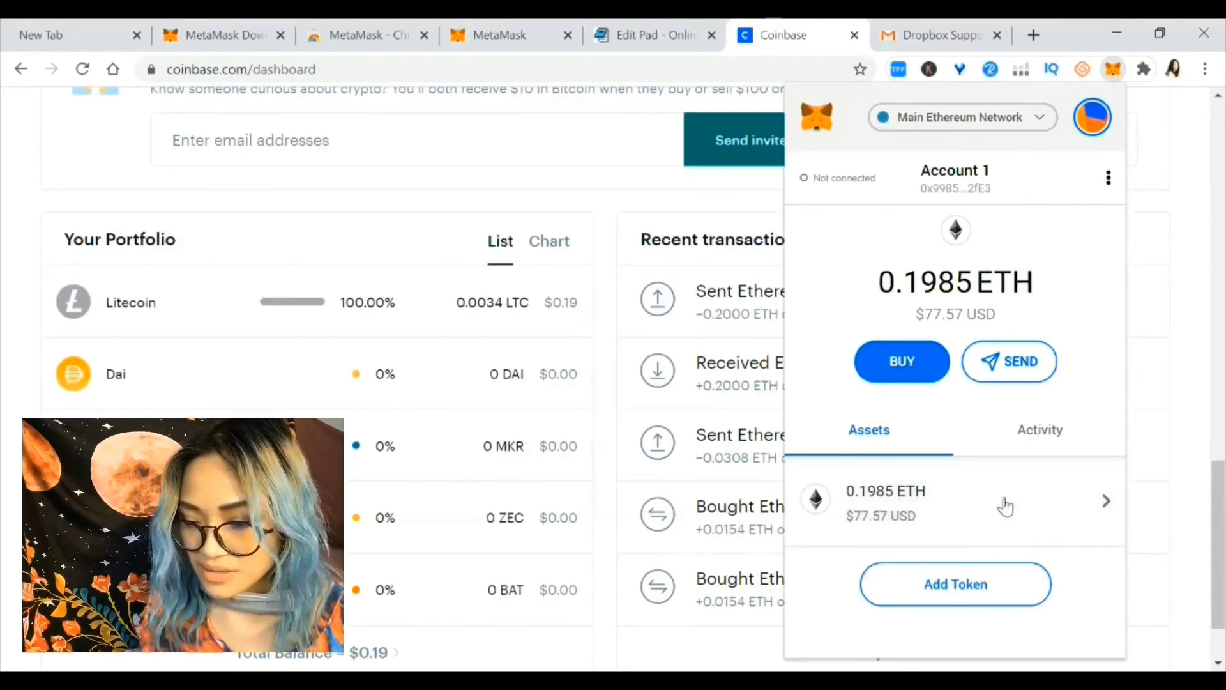
pyautogui.click(1019, 423)
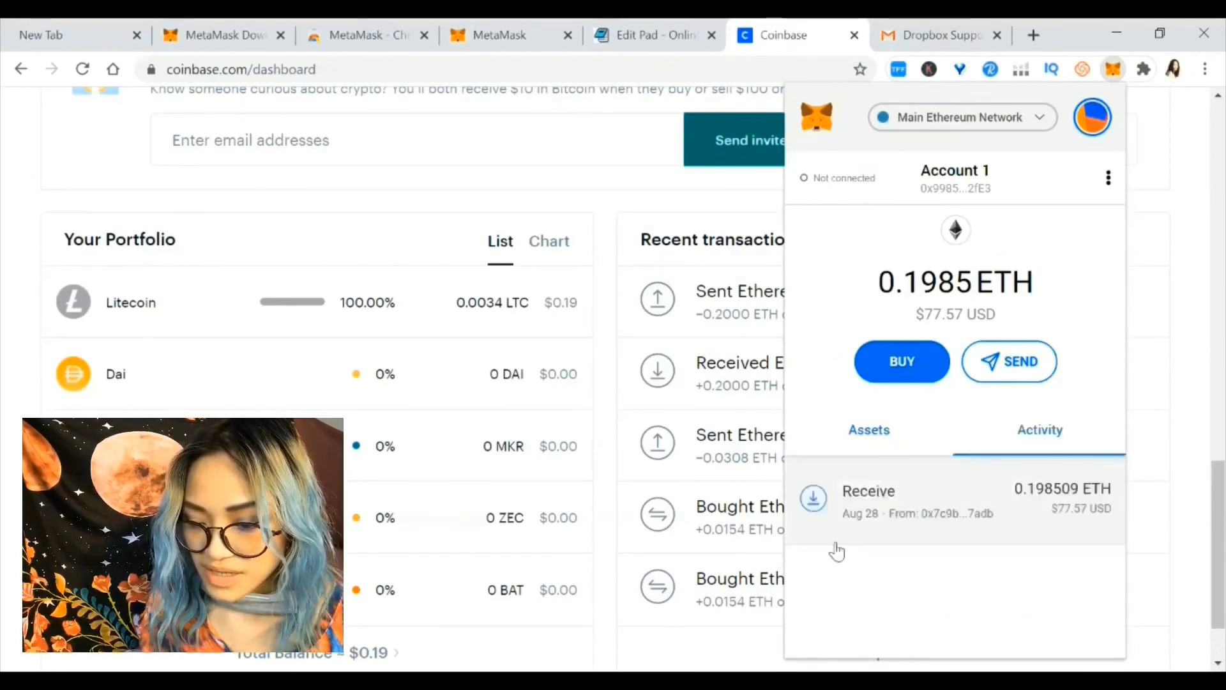